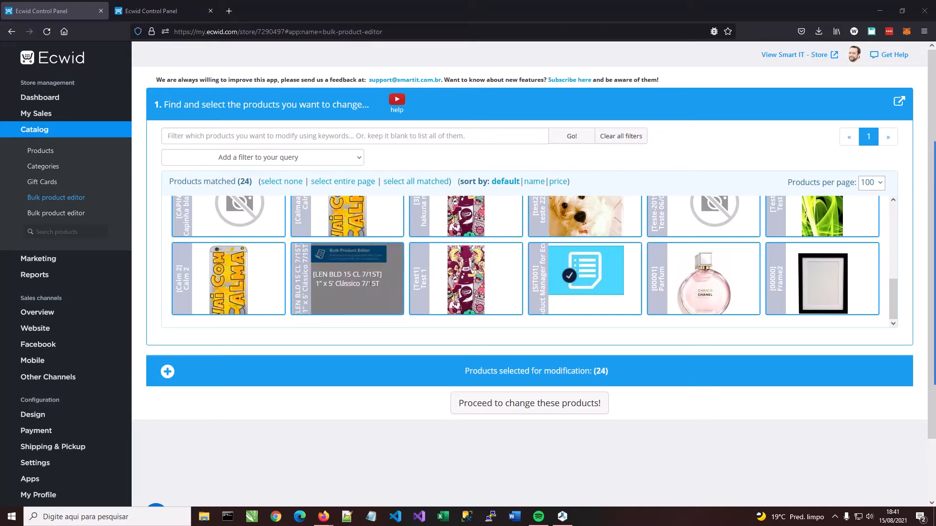
Leave only the 1" x 5' Clássico 7/15T product selected for modification.
{"action": "left_click", "coordinate": [356, 268]}
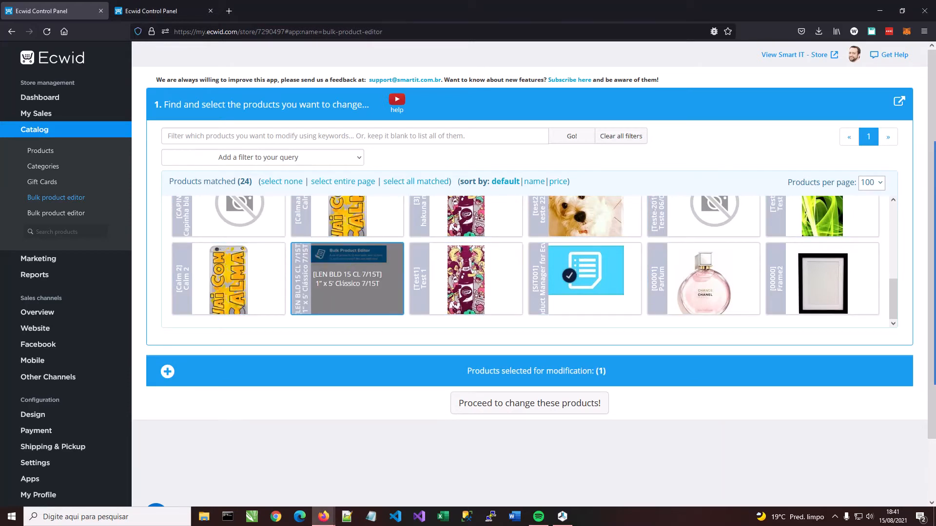
Switch to the product's edit page and review its English description and the Portuguese translation fields.
{"action": "left_click", "coordinate": [147, 7]}
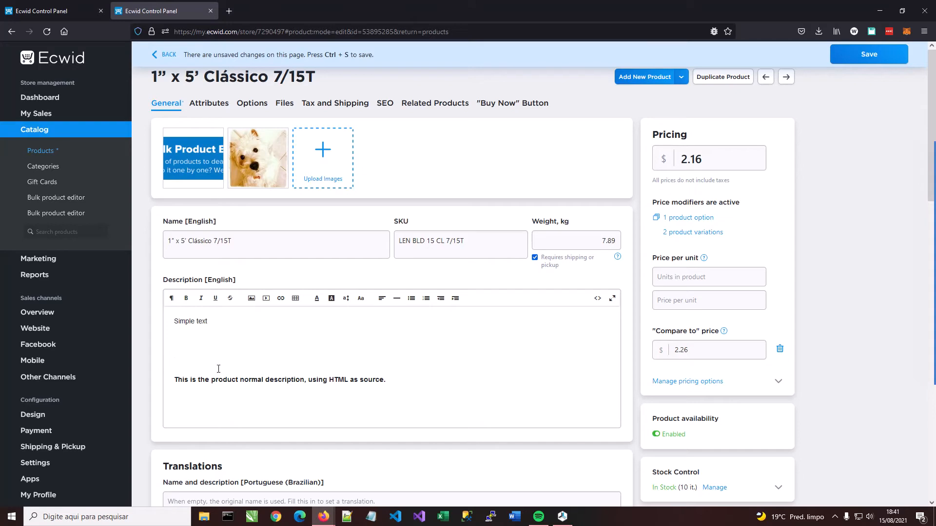
{"action": "scroll", "coordinate": [251, 367], "scroll_direction": "down", "scroll_amount": 1}
{"action": "scroll", "coordinate": [249, 363], "scroll_direction": "up", "scroll_amount": 1}
{"action": "scroll", "coordinate": [233, 374], "scroll_direction": "down", "scroll_amount": 5}
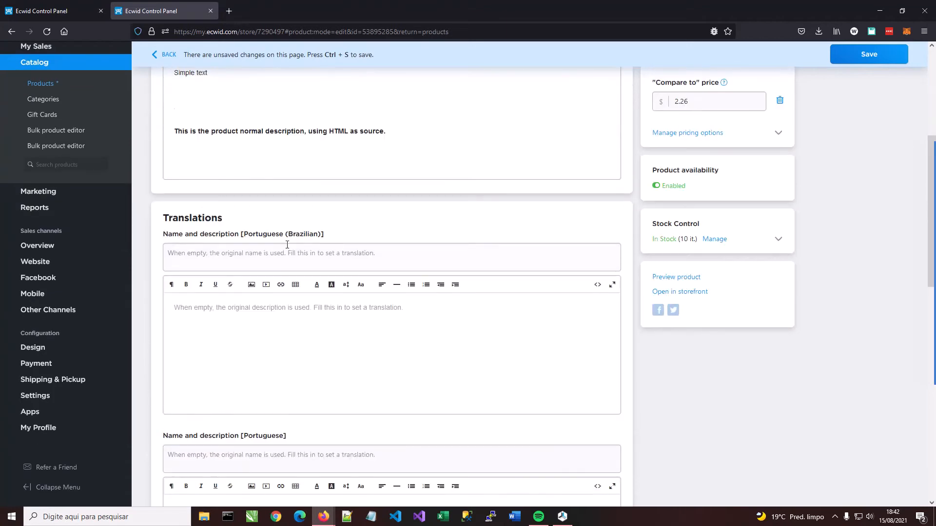
{"action": "scroll", "coordinate": [308, 435], "scroll_direction": "down", "scroll_amount": 2}
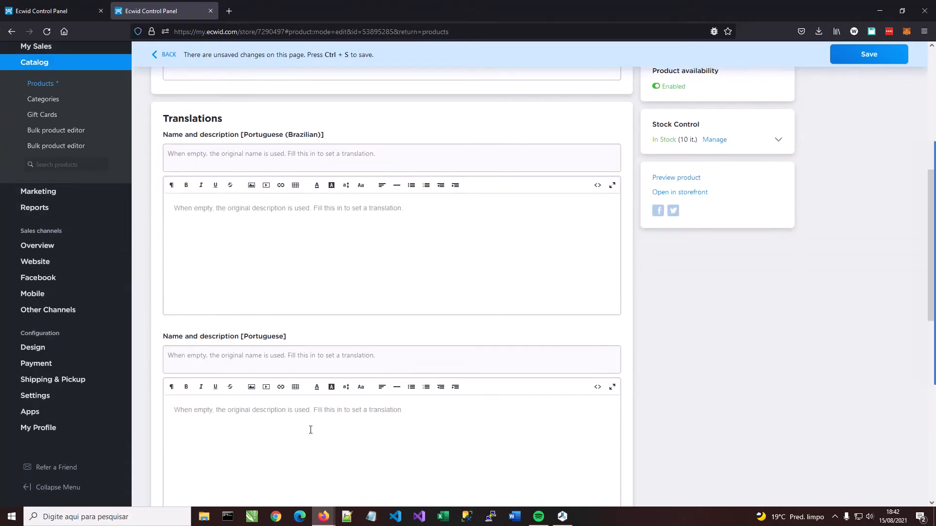
{"action": "scroll", "coordinate": [312, 402], "scroll_direction": "down", "scroll_amount": 2}
{"action": "scroll", "coordinate": [313, 396], "scroll_direction": "up", "scroll_amount": 9}
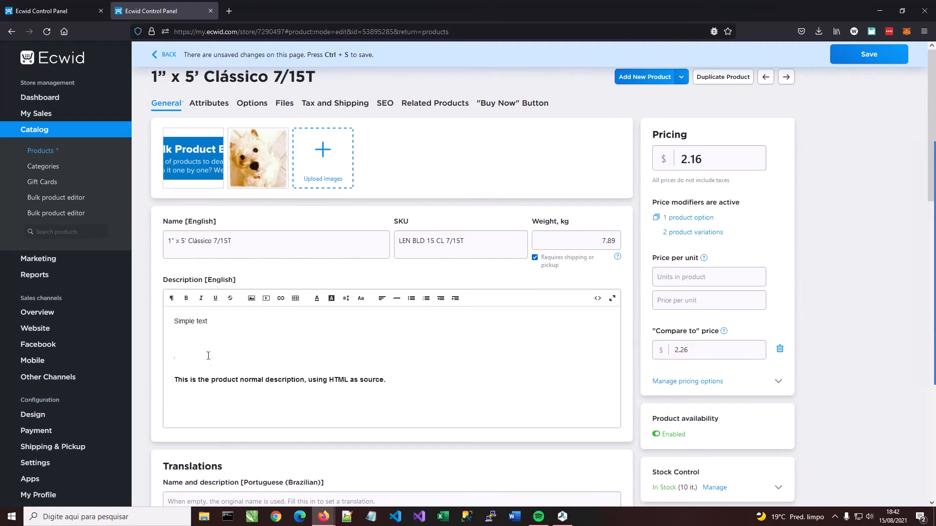
Examine the plain and bold text in the product's English description.
{"action": "left_click_drag", "start_coordinate": [176, 322], "coordinate": [215, 322]}
{"action": "left_click", "coordinate": [223, 322]}
{"action": "left_click", "coordinate": [170, 321]}
{"action": "left_click", "coordinate": [214, 322]}
{"action": "scroll", "coordinate": [200, 351], "scroll_direction": "down", "scroll_amount": 2}
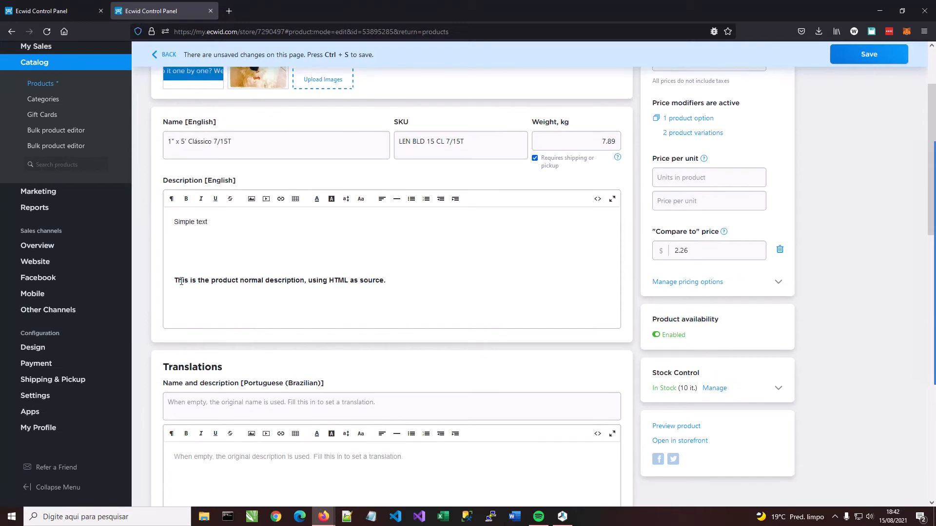
{"action": "left_click_drag", "start_coordinate": [313, 280], "coordinate": [390, 282]}
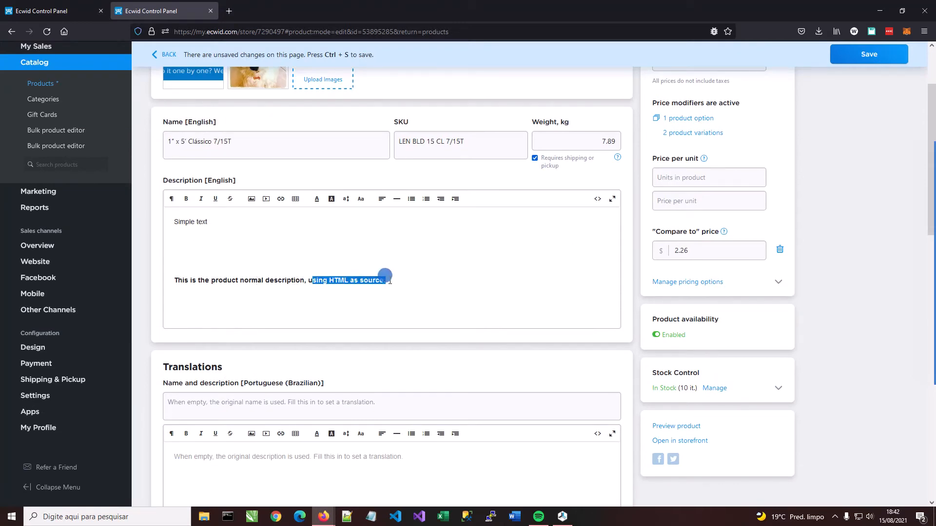
{"action": "left_click", "coordinate": [219, 277]}
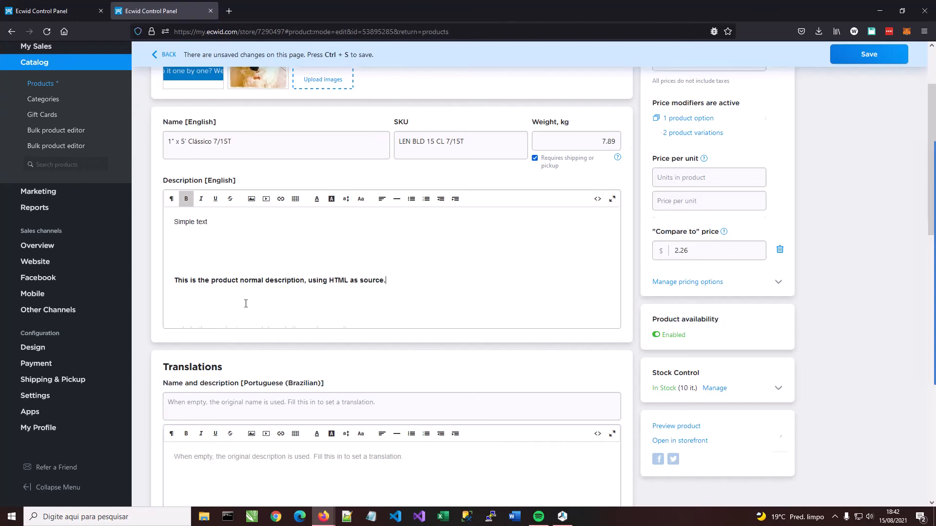
{"action": "scroll", "coordinate": [246, 304], "scroll_direction": "up", "scroll_amount": 2}
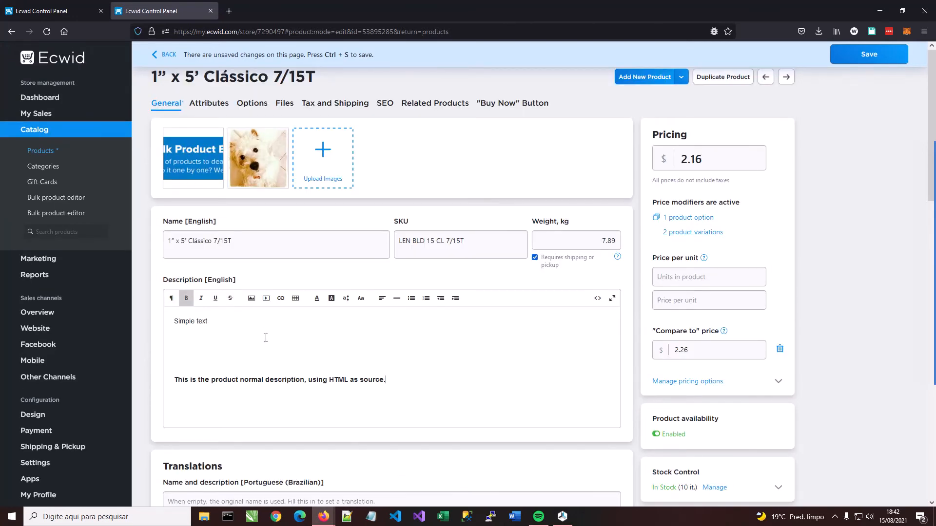
{"action": "double_click", "coordinate": [338, 379]}
{"action": "left_click", "coordinate": [339, 383]}
Show the English description's HTML source and examine its paragraph, line-break and strong tags.
{"action": "left_click", "coordinate": [598, 300]}
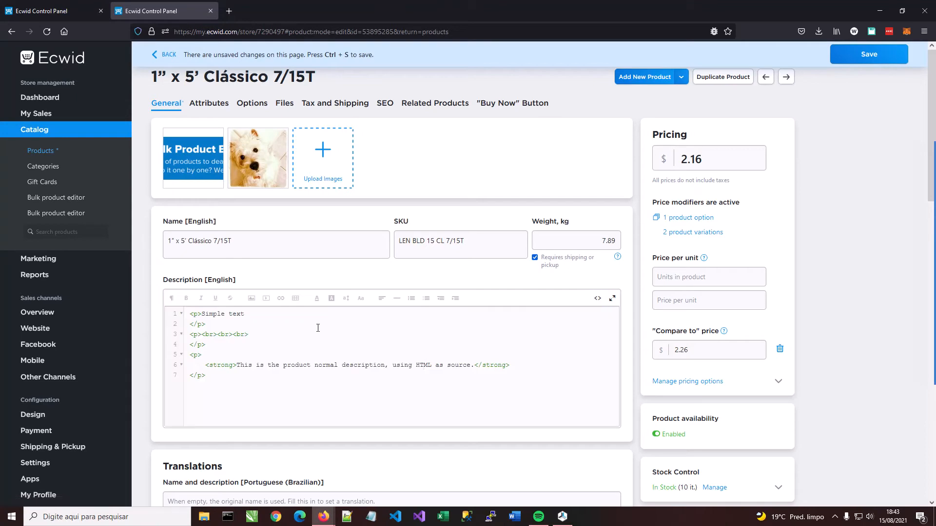
{"action": "mouse_move", "coordinate": [195, 316]}
{"action": "left_mouse_down"}
{"action": "mouse_move", "coordinate": [211, 325]}
{"action": "mouse_move", "coordinate": [188, 314]}
{"action": "left_mouse_up"}
{"action": "left_click", "coordinate": [221, 323]}
{"action": "left_click_drag", "start_coordinate": [211, 320], "coordinate": [248, 337]}
{"action": "left_click", "coordinate": [248, 336]}
{"action": "double_click", "coordinate": [241, 334]}
{"action": "left_click", "coordinate": [254, 336]}
{"action": "left_click_drag", "start_coordinate": [254, 336], "coordinate": [238, 334]}
{"action": "left_click", "coordinate": [256, 335]}
{"action": "left_click_drag", "start_coordinate": [190, 355], "coordinate": [476, 366]}
{"action": "left_click", "coordinate": [258, 376]}
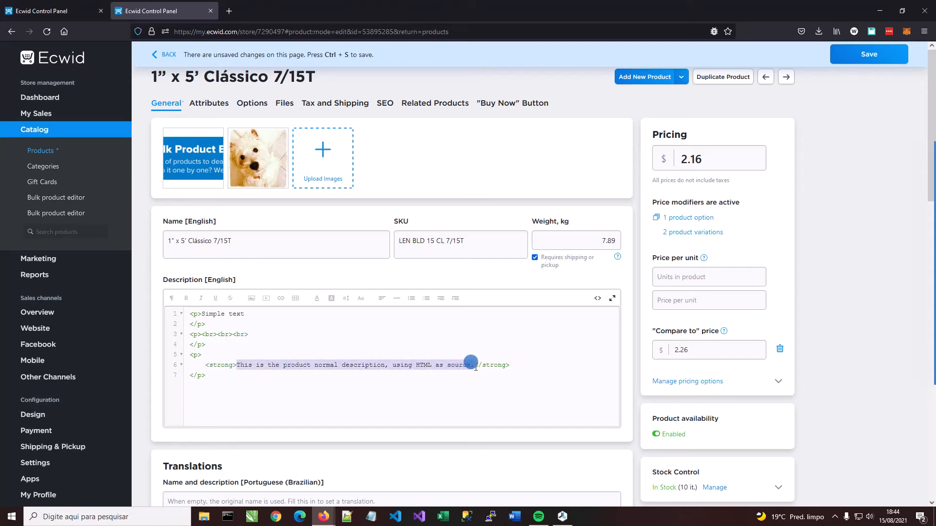
{"action": "left_click", "coordinate": [429, 367]}
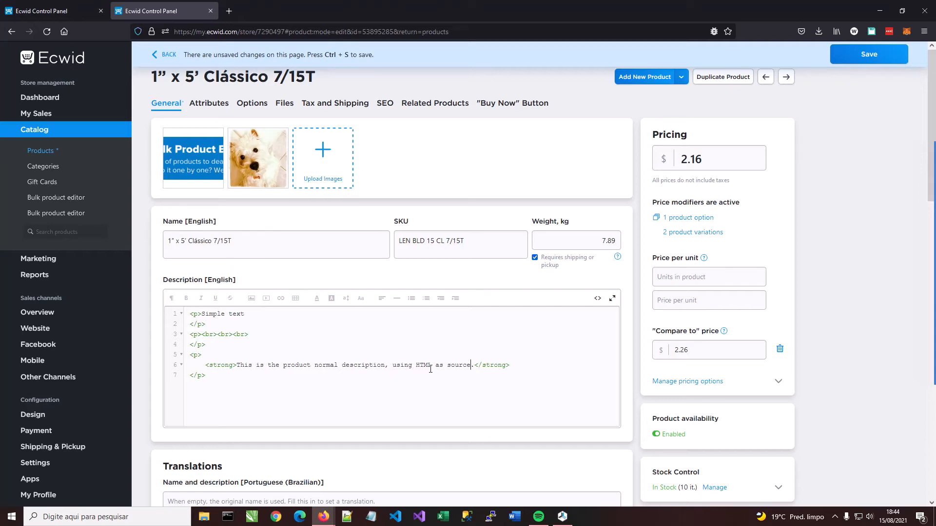
Return the English description to the formatted view and examine the bold sentence about HTML as source.
{"action": "left_click", "coordinate": [598, 298]}
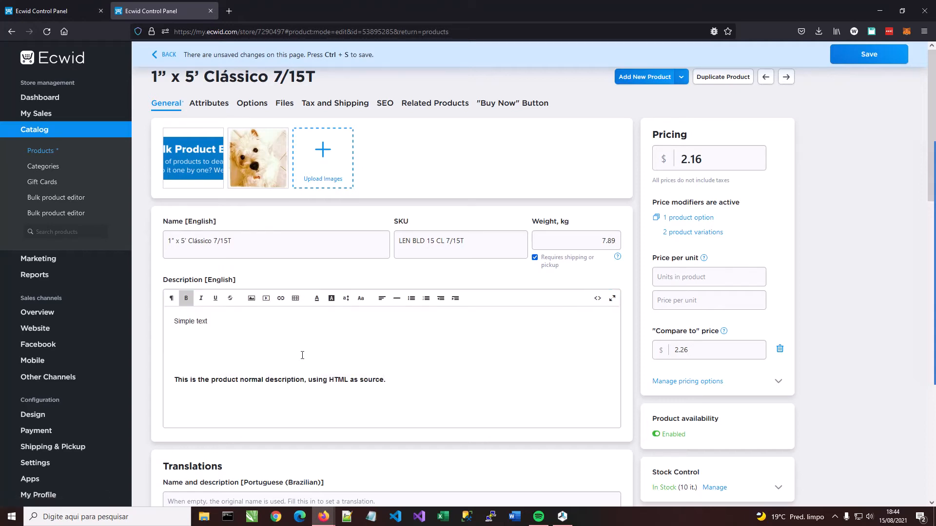
{"action": "left_click_drag", "start_coordinate": [177, 380], "coordinate": [263, 374]}
{"action": "left_click", "coordinate": [307, 381]}
{"action": "left_click_drag", "start_coordinate": [302, 378], "coordinate": [305, 379]}
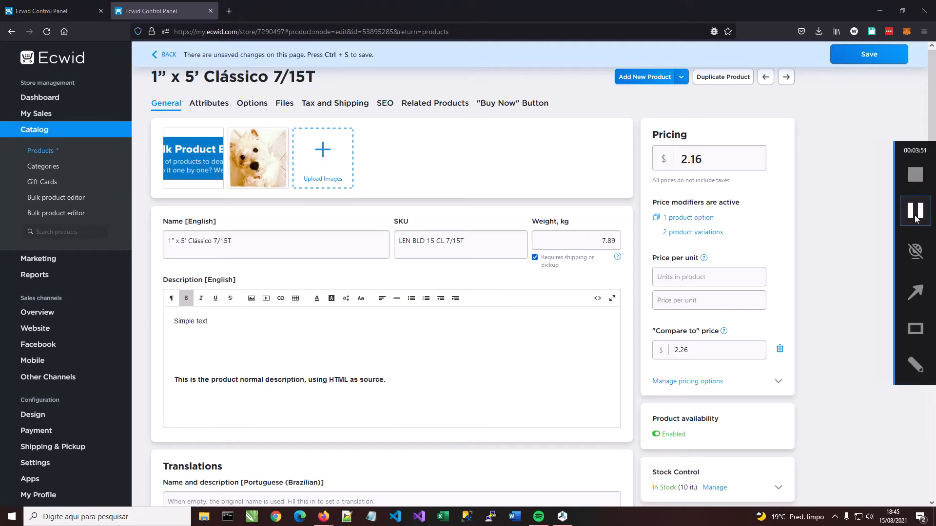
{"action": "left_click", "coordinate": [281, 383]}
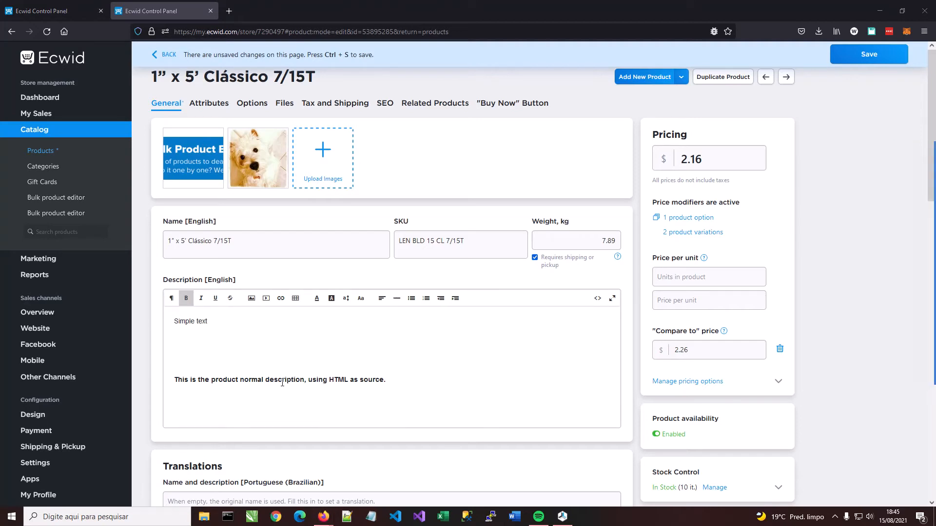
{"action": "double_click", "coordinate": [282, 379]}
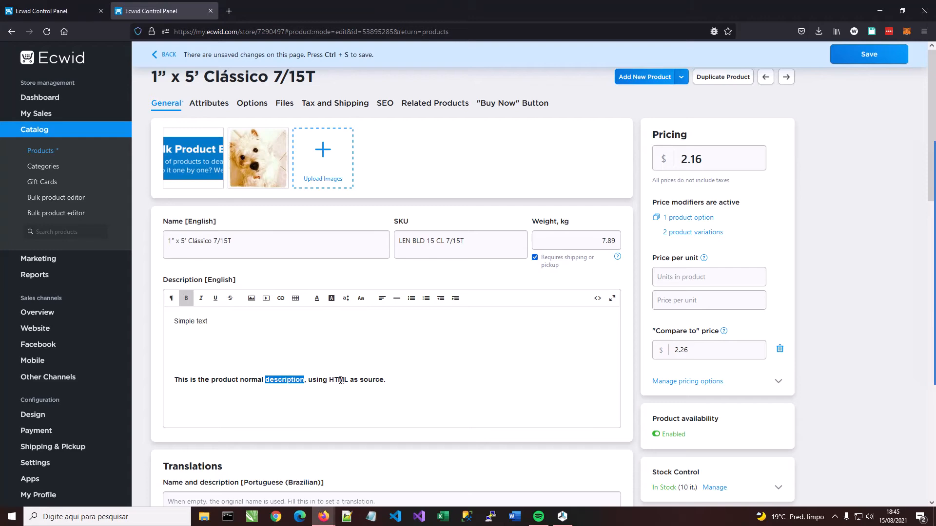
{"action": "left_click", "coordinate": [361, 379]}
In the English description's HTML source, remove the opening and closing strong tags around the last paragraph's sentence.
{"action": "left_click", "coordinate": [597, 298]}
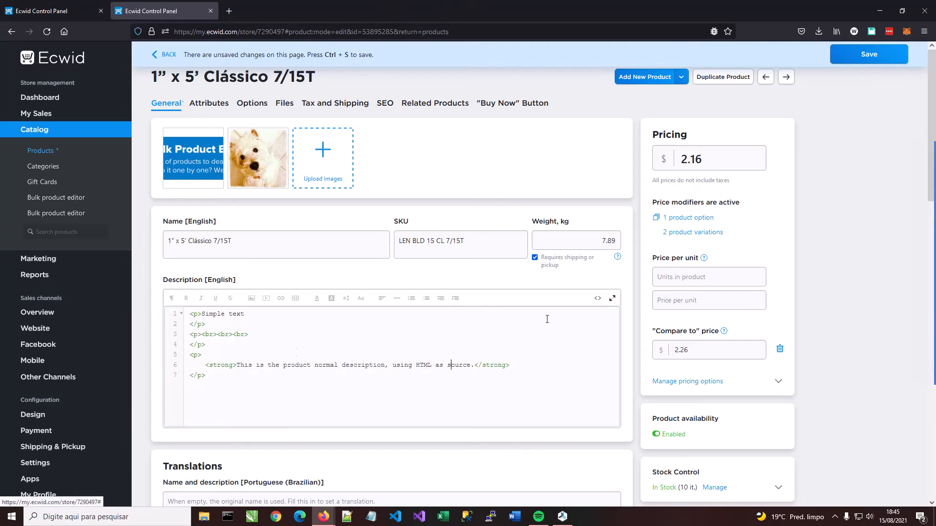
{"action": "double_click", "coordinate": [221, 365]}
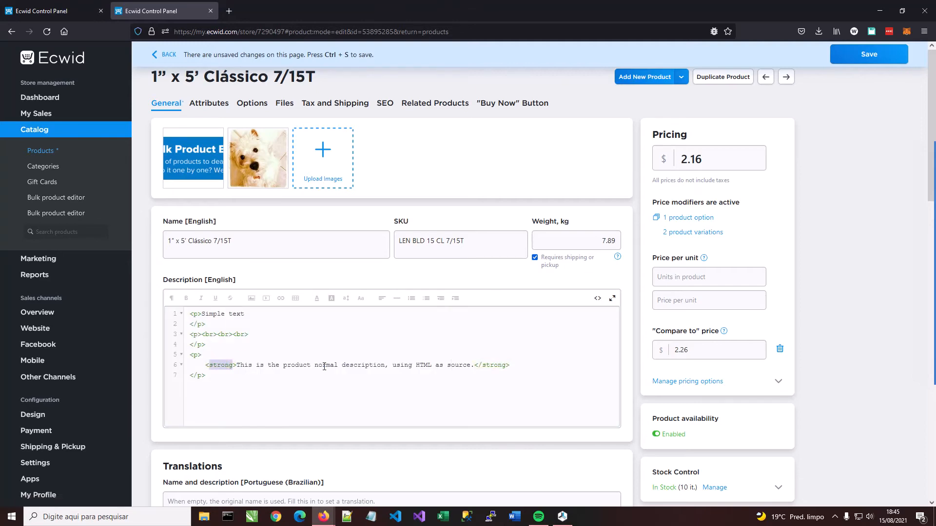
{"action": "key", "text": "BackSpace"}
{"action": "key", "text": "BackSpace"}
{"action": "key", "text": "Delete"}
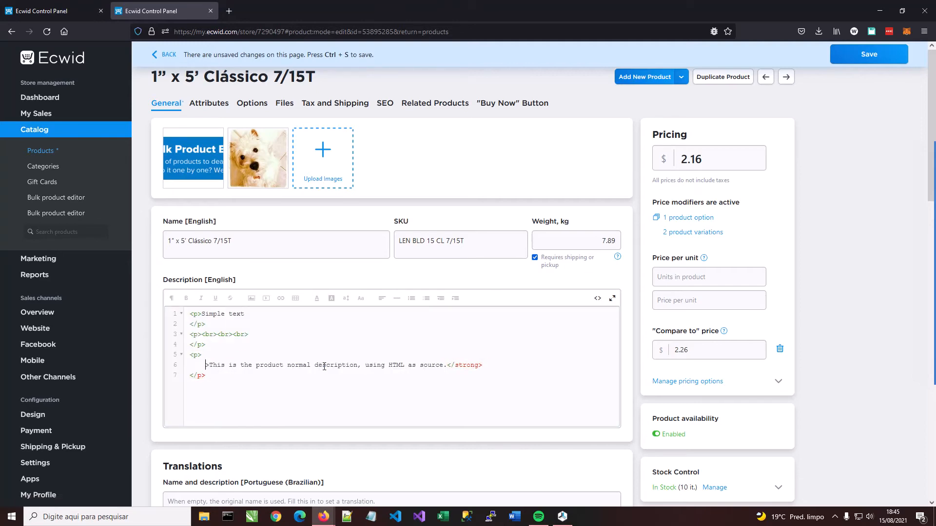
{"action": "key", "text": "End"}
{"action": "key", "text": "BackSpace"}
{"action": "key", "text": "BackSpace"}
{"action": "key", "text": "BackSpace"}
{"action": "key", "text": "BackSpace"}
{"action": "key", "text": "BackSpace"}
{"action": "key", "text": "BackSpace"}
{"action": "key", "text": "BackSpace"}
{"action": "key", "text": "BackSpace"}
{"action": "key", "text": "BackSpace"}
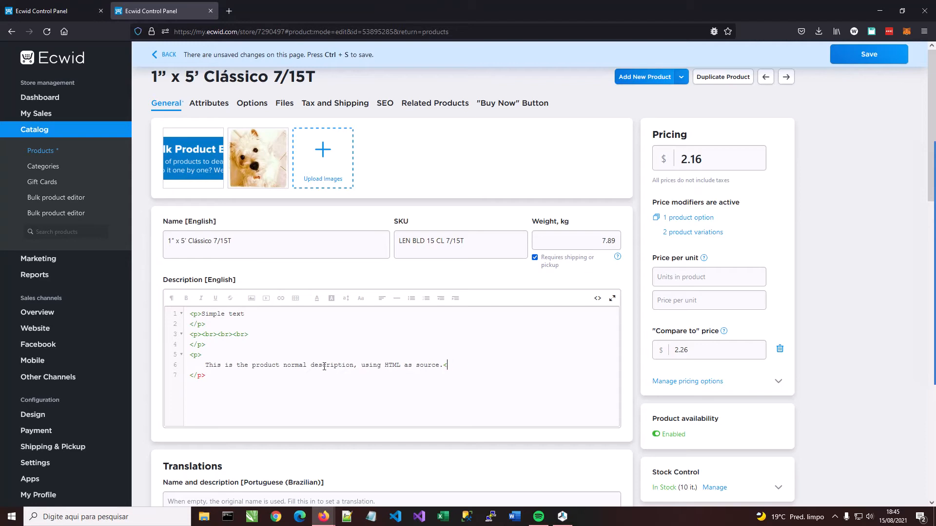
Wrap only the word "description" in <strong> and </strong> tags within the last paragraph's HTML.
{"action": "left_click", "coordinate": [311, 365]}
{"action": "type", "text": "<strong>"}
{"action": "key", "text": "shift+Right"}
{"action": "key", "text": "shift+Right"}
{"action": "key", "text": "shift+Right"}
{"action": "key", "text": "shift+Right"}
{"action": "key", "text": "shift+Right"}
{"action": "key", "text": "shift+Right"}
{"action": "key", "text": "shift+Right"}
{"action": "key", "text": "shift+Right"}
{"action": "key", "text": "shift+Right"}
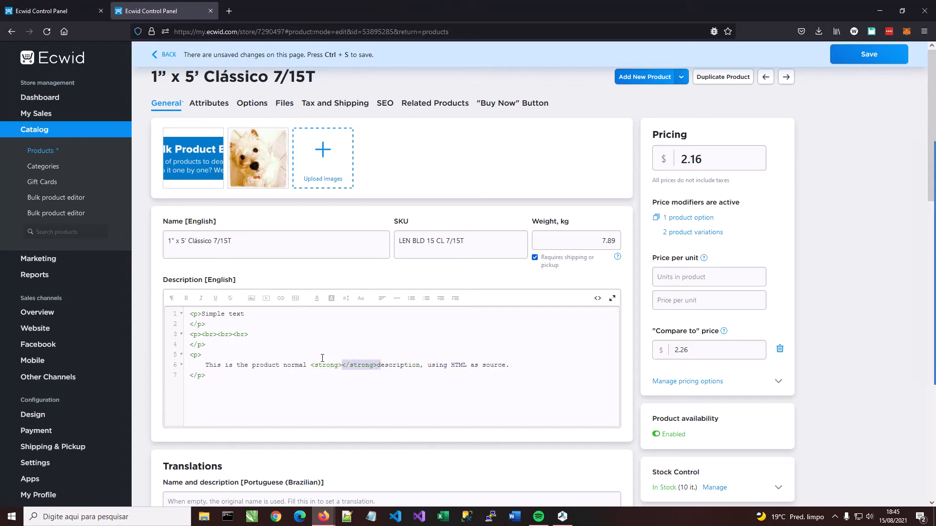
{"action": "key", "text": "BackSpace"}
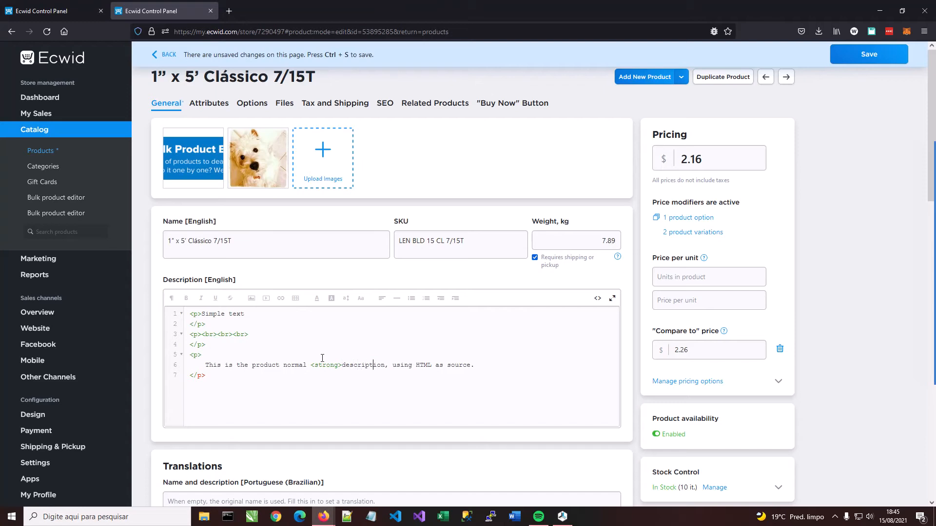
{"action": "type", "text": "</strong>"}
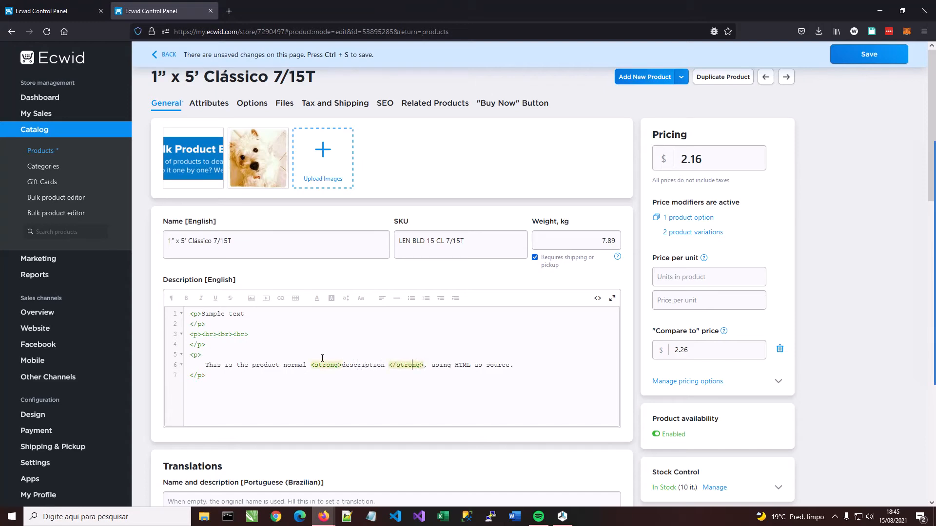
{"action": "key", "text": "BackSpace"}
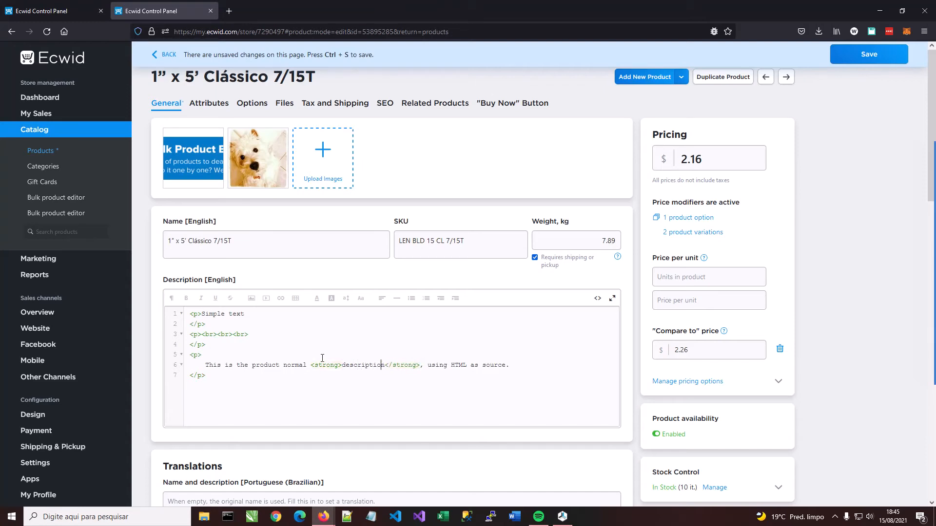
{"action": "key", "text": "ctrl+Left"}
{"action": "key", "text": "ctrl+Left"}
{"action": "key", "text": "ctrl+Left"}
{"action": "key", "text": "ctrl+Left"}
Return the English description to the formatted view and examine the phrase "normal description".
{"action": "left_click", "coordinate": [598, 299]}
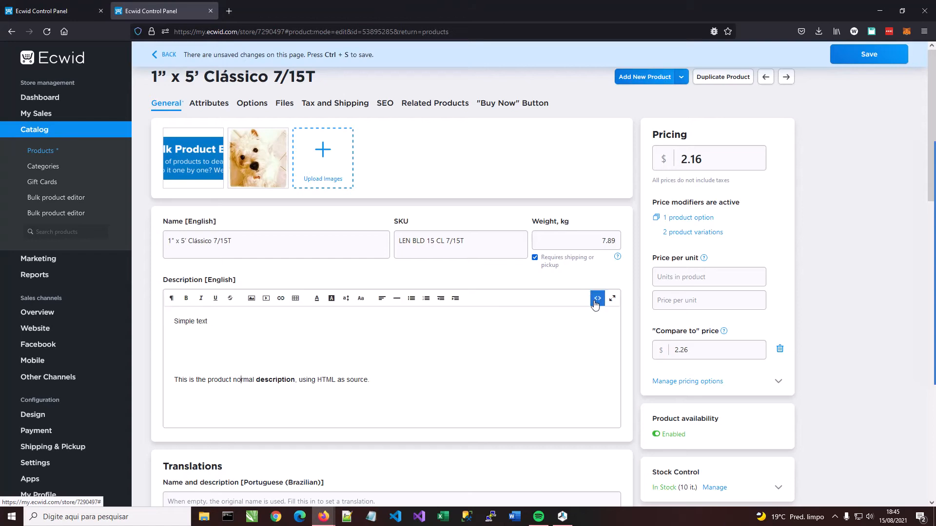
{"action": "left_click", "coordinate": [231, 378]}
{"action": "left_click_drag", "start_coordinate": [231, 379], "coordinate": [294, 380]}
{"action": "left_click", "coordinate": [239, 379]}
{"action": "left_click_drag", "start_coordinate": [234, 380], "coordinate": [290, 373]}
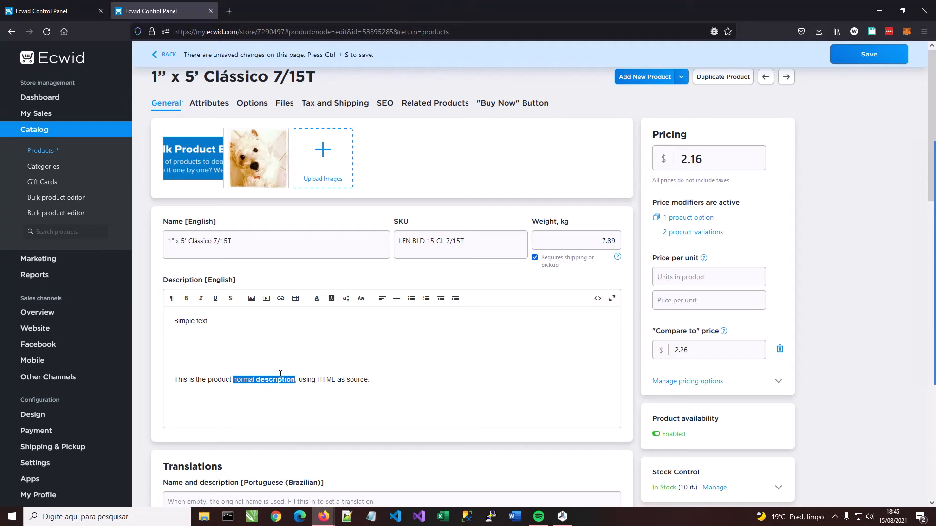
{"action": "left_click", "coordinate": [254, 380]}
{"action": "left_click", "coordinate": [263, 314]}
Copy the fragment "normal <strong>description</strong>" from the English description's HTML source.
{"action": "left_click", "coordinate": [597, 298]}
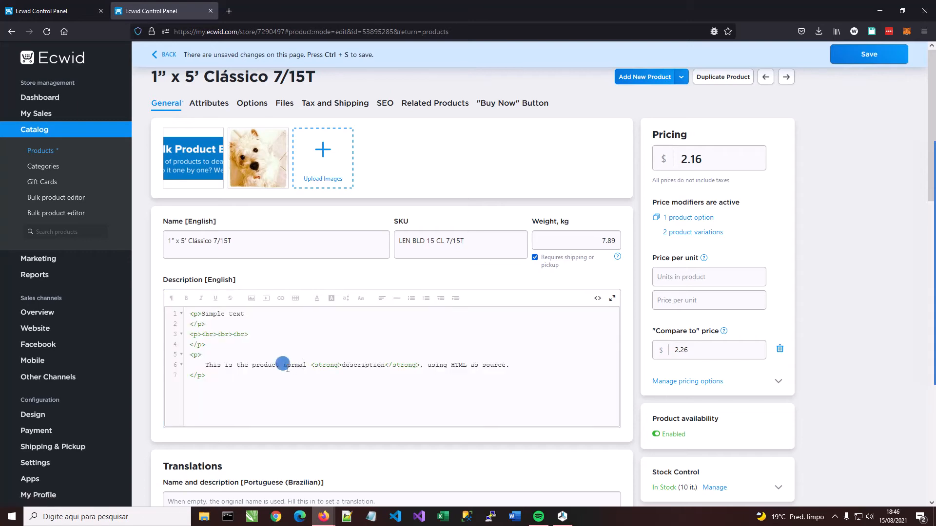
{"action": "double_click", "coordinate": [363, 365]}
{"action": "left_click_drag", "start_coordinate": [283, 368], "coordinate": [421, 370]}
{"action": "key", "text": "ctrl+c"}
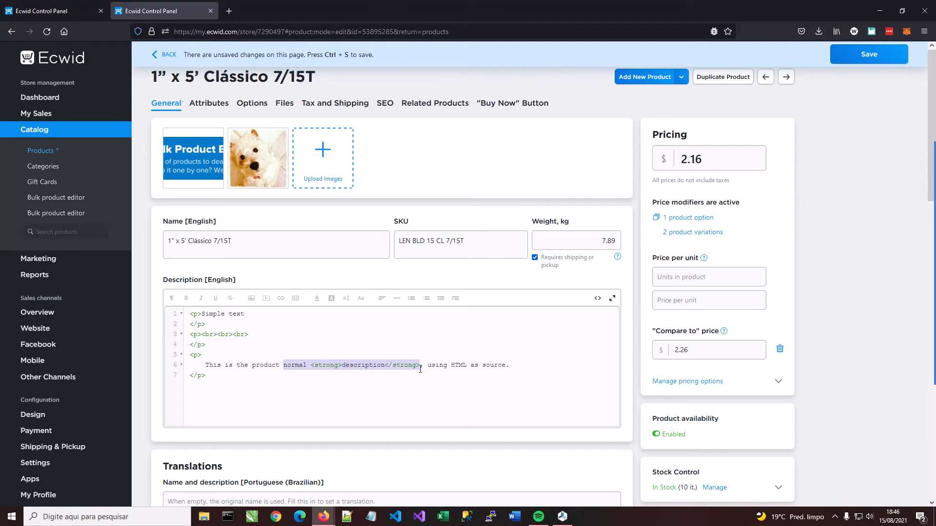
{"action": "left_click", "coordinate": [388, 365]}
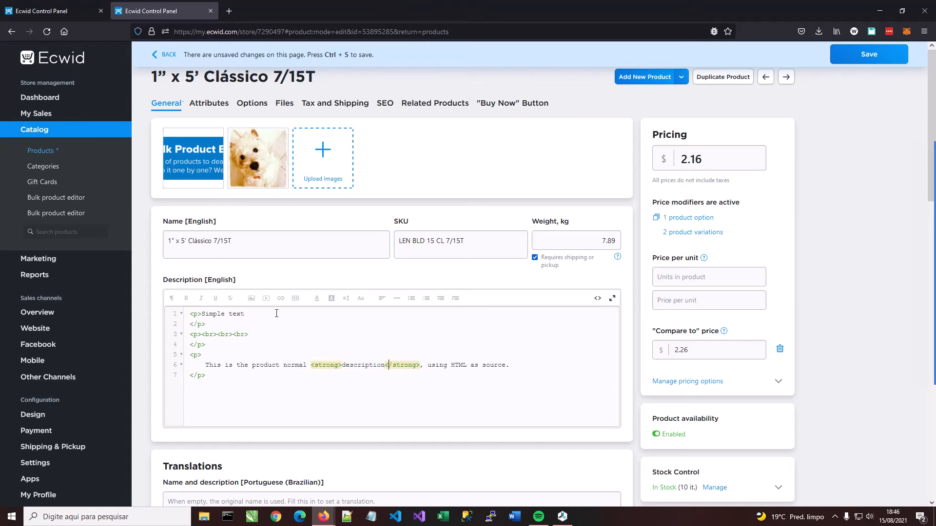
Switch back to the bulk product editor and proceed to change the selected 1" x 5' Clássico 7/15T product.
{"action": "left_click", "coordinate": [59, 11]}
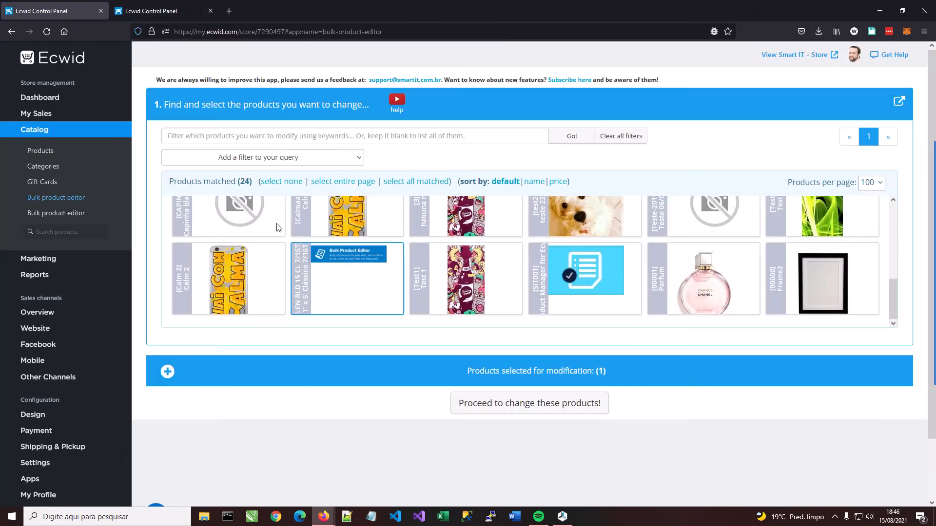
{"action": "left_click", "coordinate": [358, 283]}
{"action": "left_click", "coordinate": [320, 262]}
{"action": "left_click", "coordinate": [533, 404]}
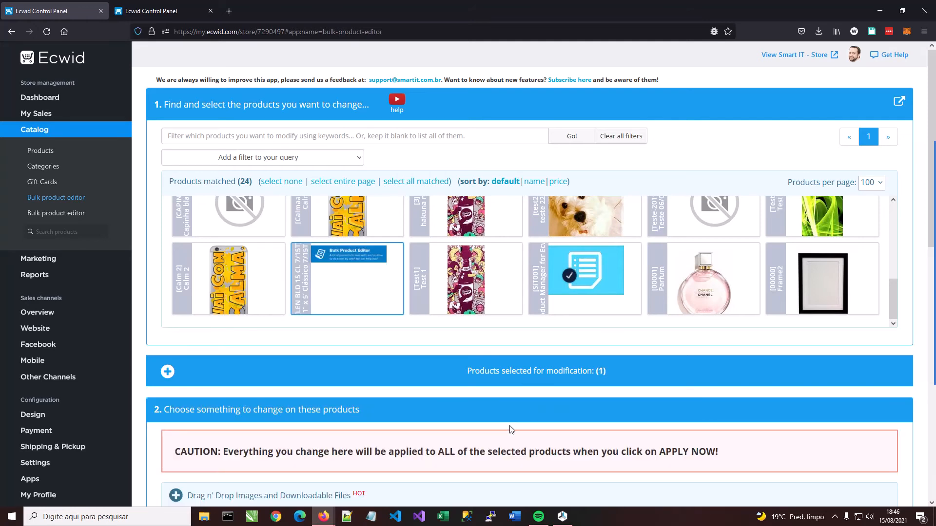
Expand the Replace texts section for the selected product to show its replacing details.
{"action": "scroll", "coordinate": [507, 427], "scroll_direction": "down", "scroll_amount": 10}
{"action": "left_click", "coordinate": [176, 306]}
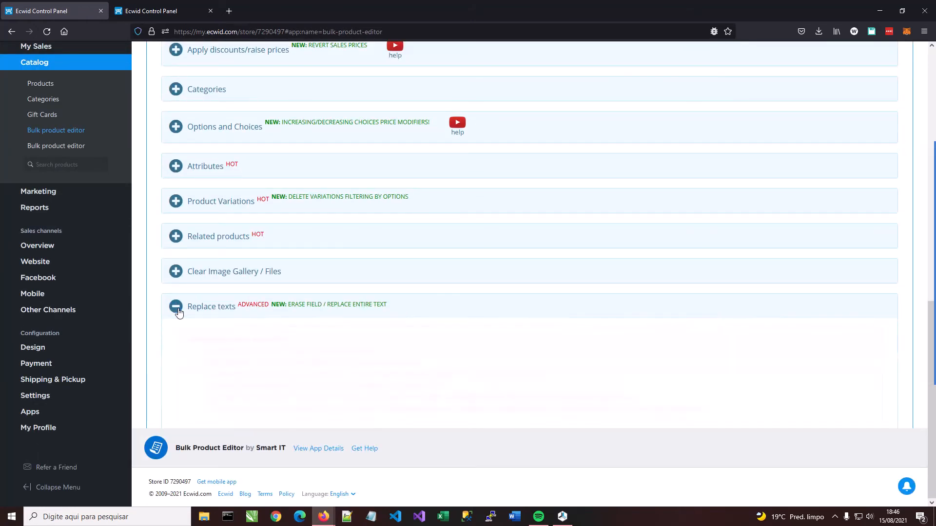
{"action": "scroll", "coordinate": [674, 402], "scroll_direction": "down", "scroll_amount": 4}
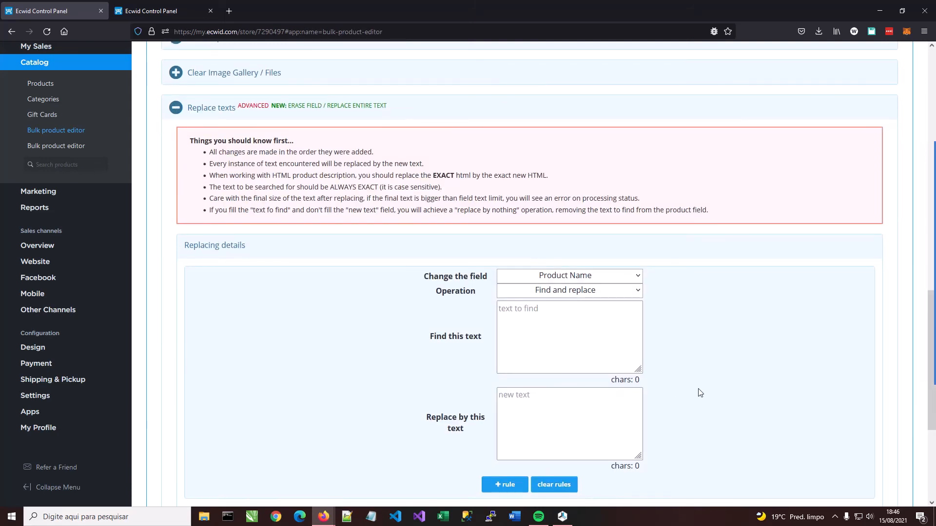
{"action": "scroll", "coordinate": [700, 392], "scroll_direction": "down", "scroll_amount": 1}
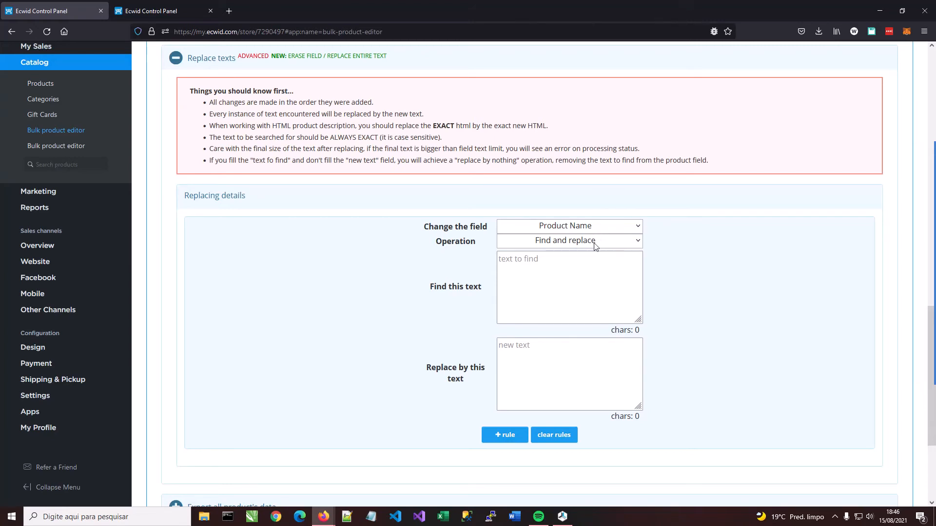
Review the available fields and operations, keeping Product Name as the field and Find and replace as the operation.
{"action": "left_click", "coordinate": [638, 227]}
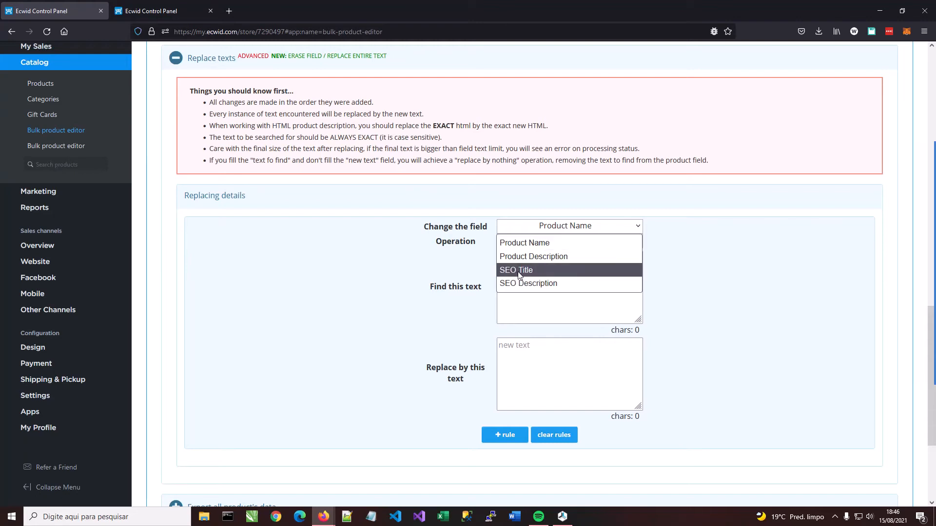
{"action": "left_click", "coordinate": [680, 240]}
{"action": "left_click", "coordinate": [600, 243]}
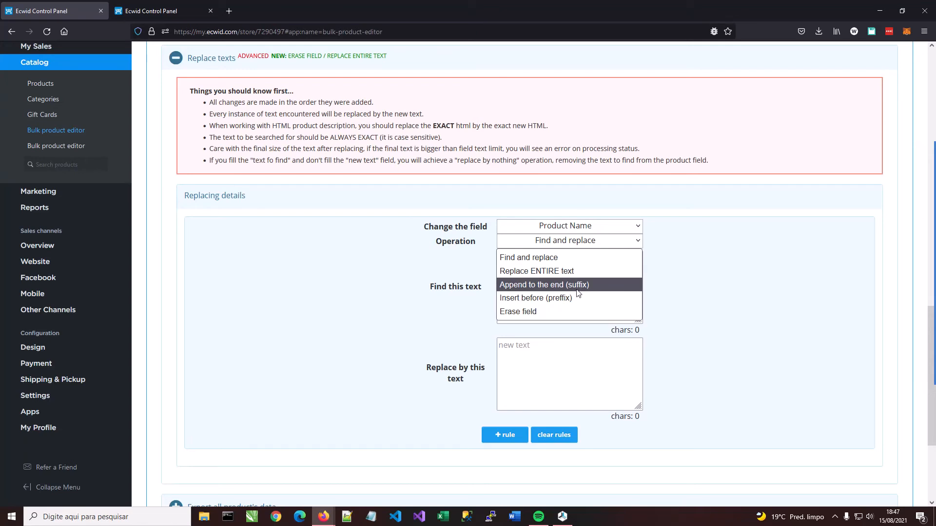
{"action": "left_click", "coordinate": [539, 259]}
Paste the copied fragment "normal <strong>description</strong>" as the text to find.
{"action": "left_click", "coordinate": [571, 262]}
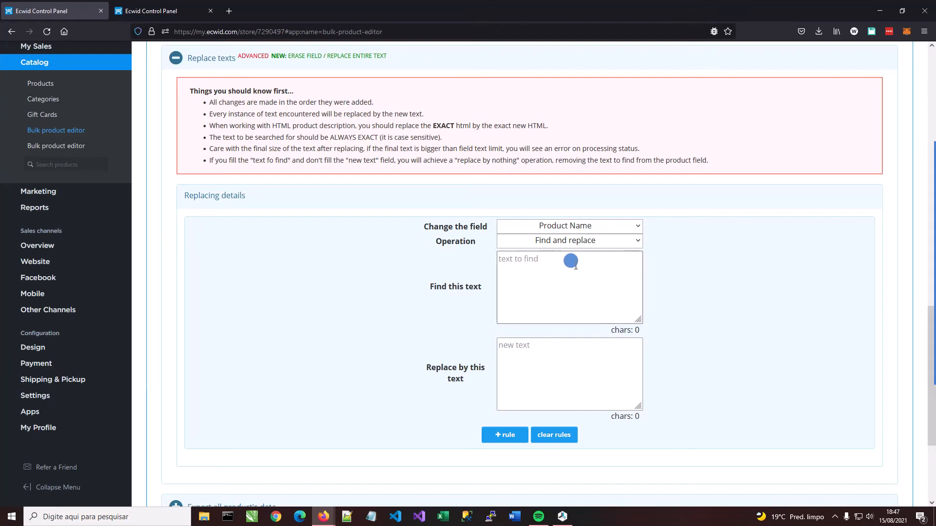
{"action": "key", "text": "ctrl+v"}
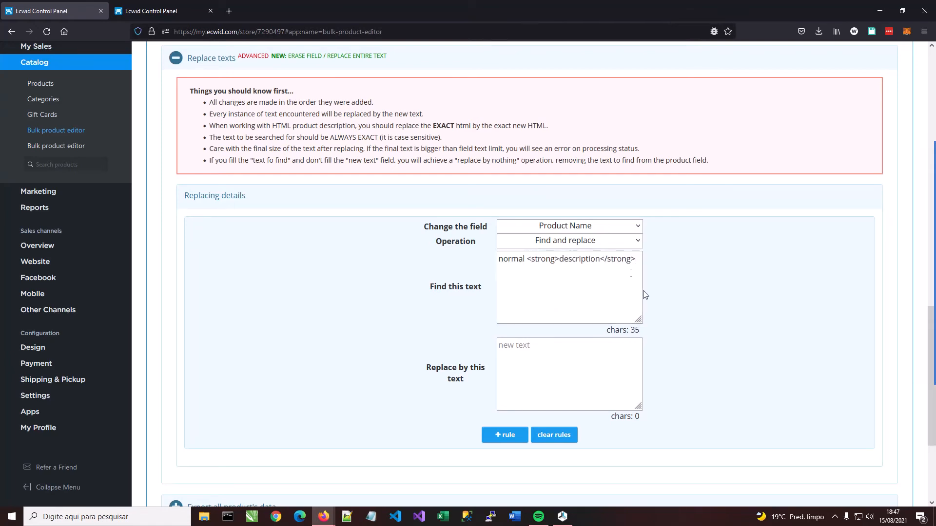
{"action": "left_click_drag", "start_coordinate": [635, 259], "coordinate": [482, 257]}
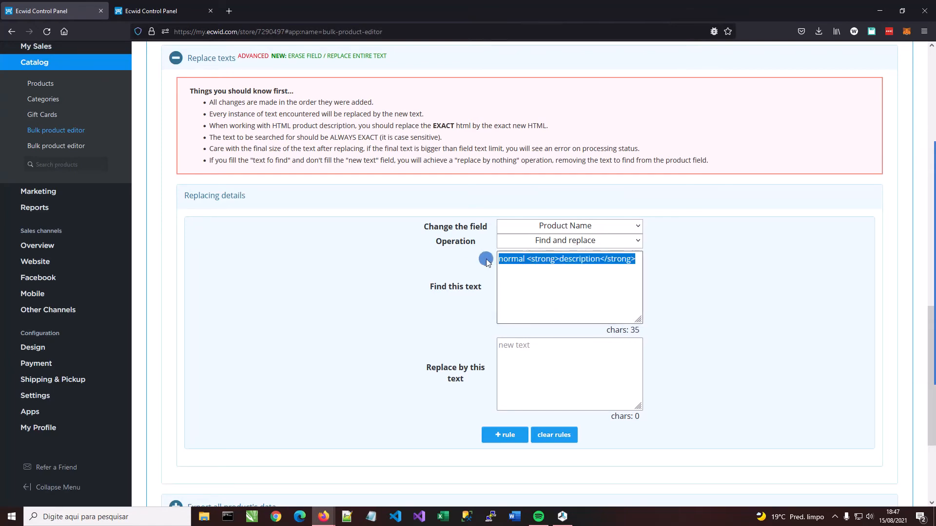
{"action": "left_click", "coordinate": [632, 259]}
{"action": "left_click_drag", "start_coordinate": [632, 255], "coordinate": [480, 255]}
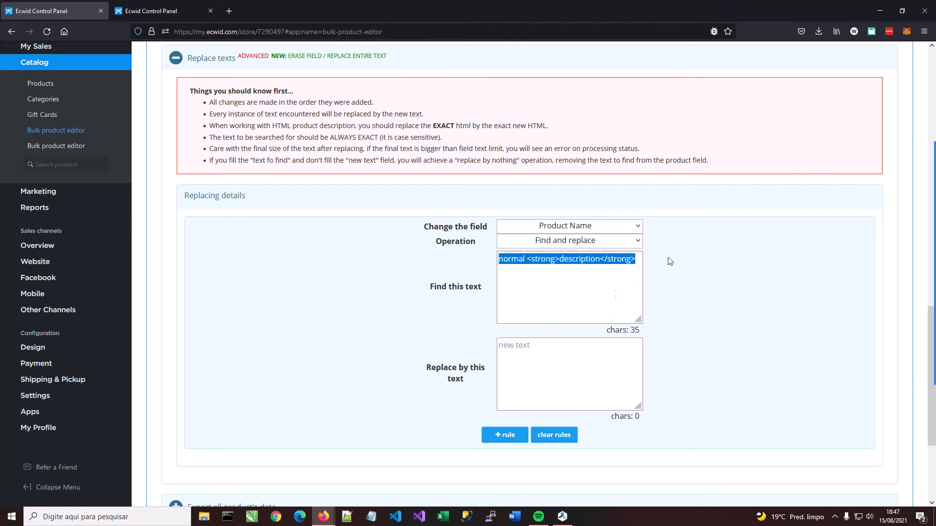
Set the replacement text to "something" and add the find-and-replace rule.
{"action": "left_click", "coordinate": [589, 356]}
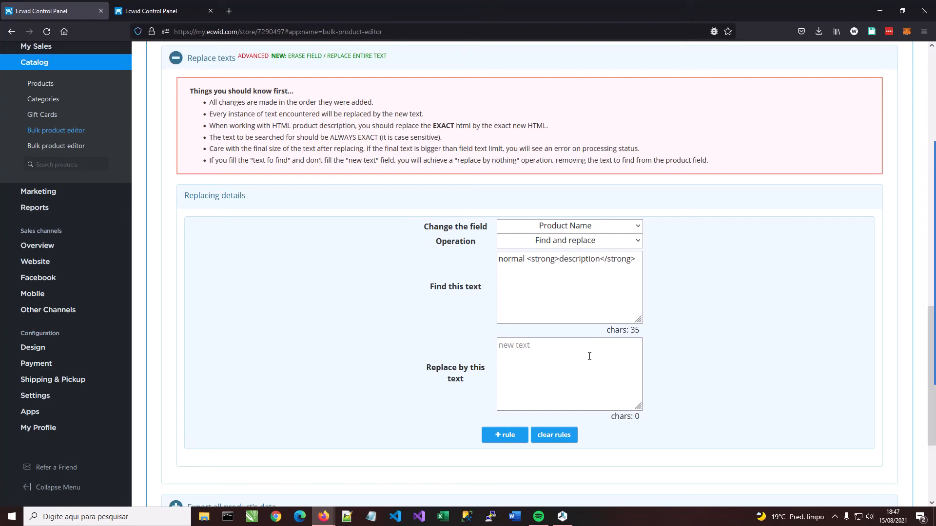
{"action": "type", "text": "something"}
{"action": "left_click", "coordinate": [501, 438]}
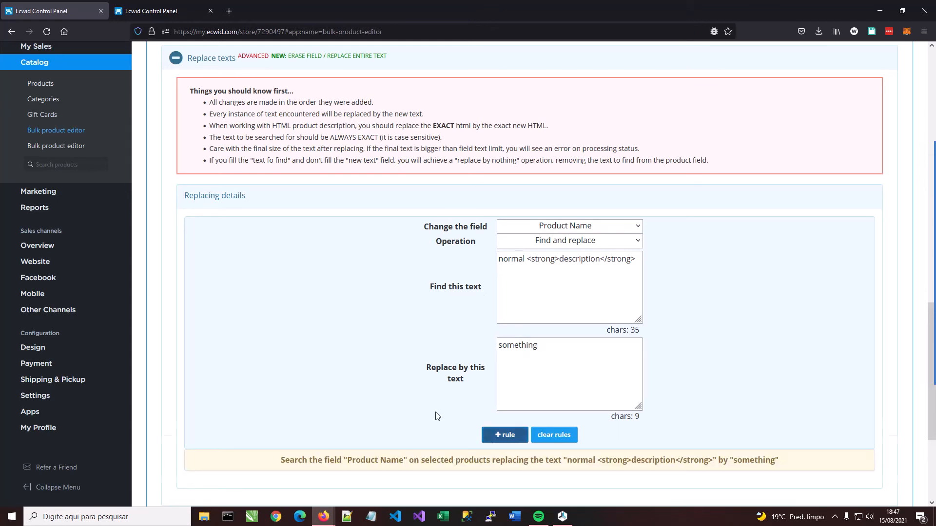
Apply the replacement rule to the selected product and review the update entry in the processing history.
{"action": "scroll", "coordinate": [442, 422], "scroll_direction": "down", "scroll_amount": 4}
{"action": "left_click", "coordinate": [522, 402]}
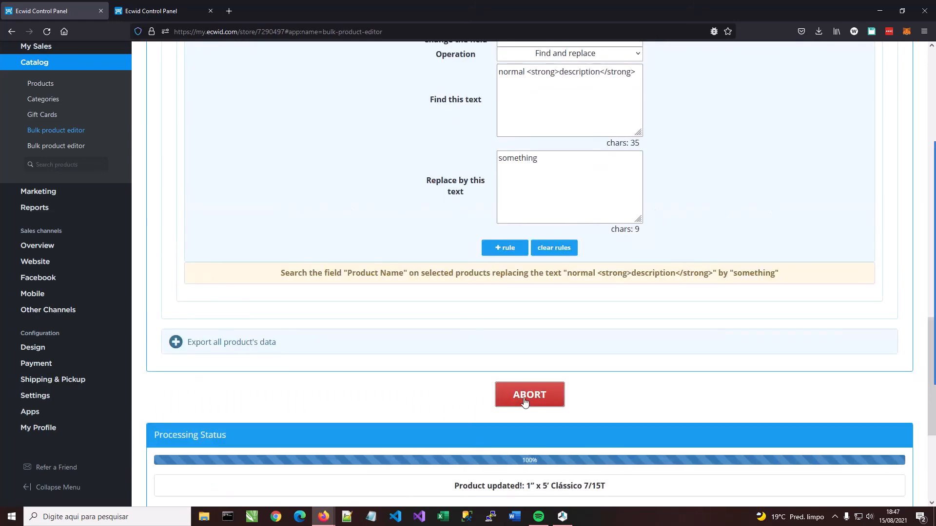
{"action": "scroll", "coordinate": [372, 431], "scroll_direction": "down", "scroll_amount": 3}
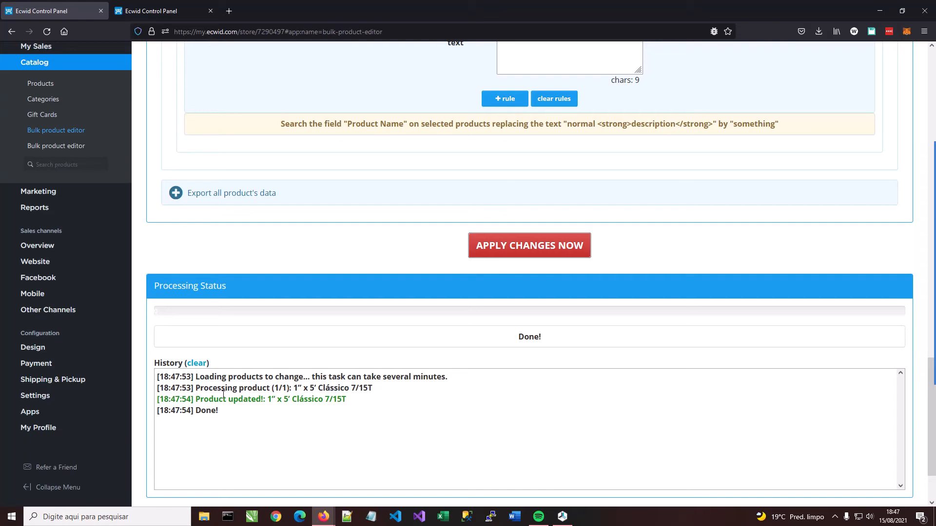
{"action": "left_click_drag", "start_coordinate": [207, 396], "coordinate": [350, 405]}
{"action": "left_click", "coordinate": [338, 399]}
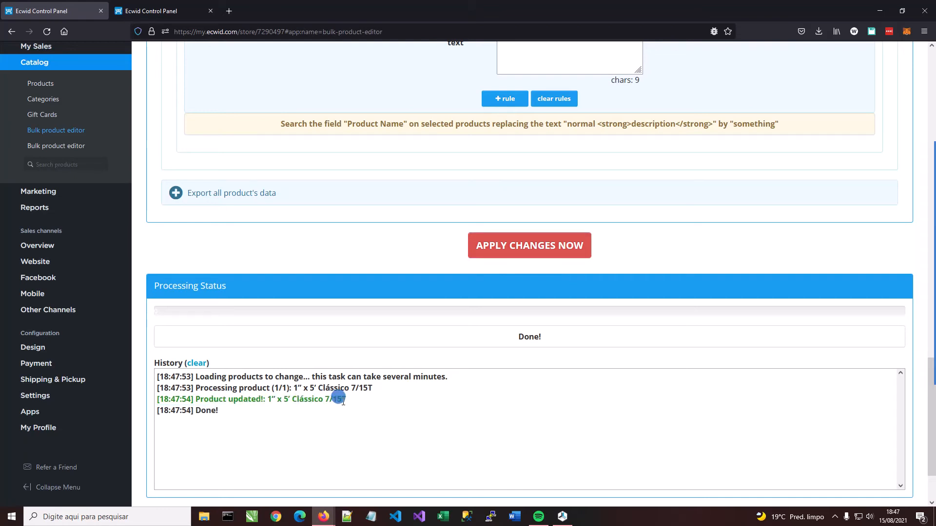
Reload the product's edit page in the other browser tab, discarding its unsaved changes, and show the English description's HTML source.
{"action": "left_click", "coordinate": [174, 7]}
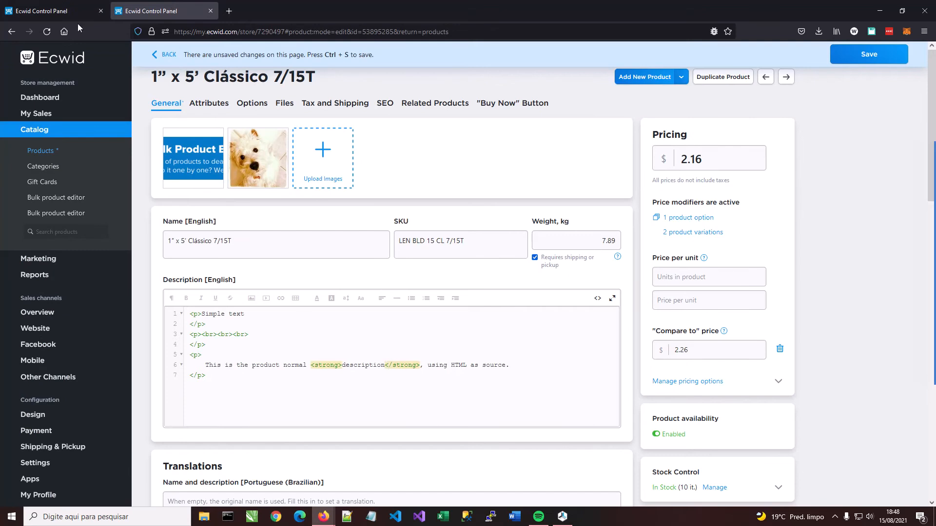
{"action": "left_click", "coordinate": [46, 34]}
{"action": "left_click", "coordinate": [501, 294]}
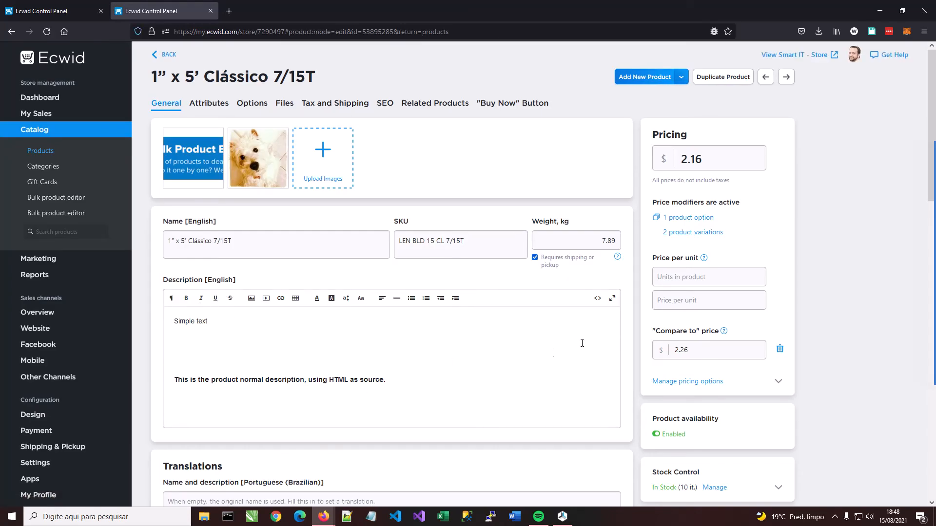
{"action": "left_click", "coordinate": [597, 298]}
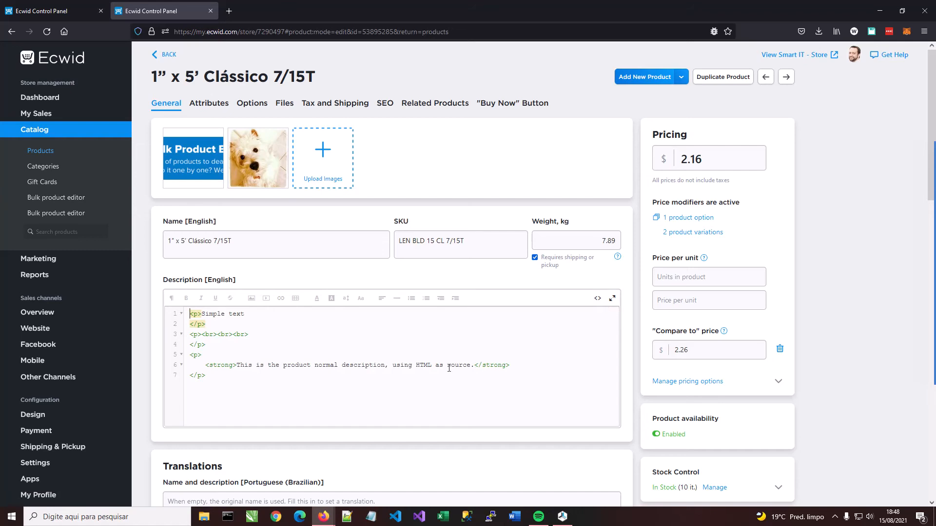
Move the <strong> and </strong> tags in the last paragraph's HTML so they enclose only the word "description".
{"action": "left_click_drag", "start_coordinate": [237, 365], "coordinate": [205, 366]}
{"action": "key", "text": "ctrl+c"}
{"action": "key", "text": "BackSpace"}
{"action": "left_click", "coordinate": [311, 365]}
{"action": "key", "text": "ctrl+v"}
{"action": "left_click_drag", "start_coordinate": [512, 367], "coordinate": [472, 361]}
{"action": "key", "text": "ctrl+c"}
{"action": "key", "text": "BackSpace"}
{"action": "left_click", "coordinate": [391, 367]}
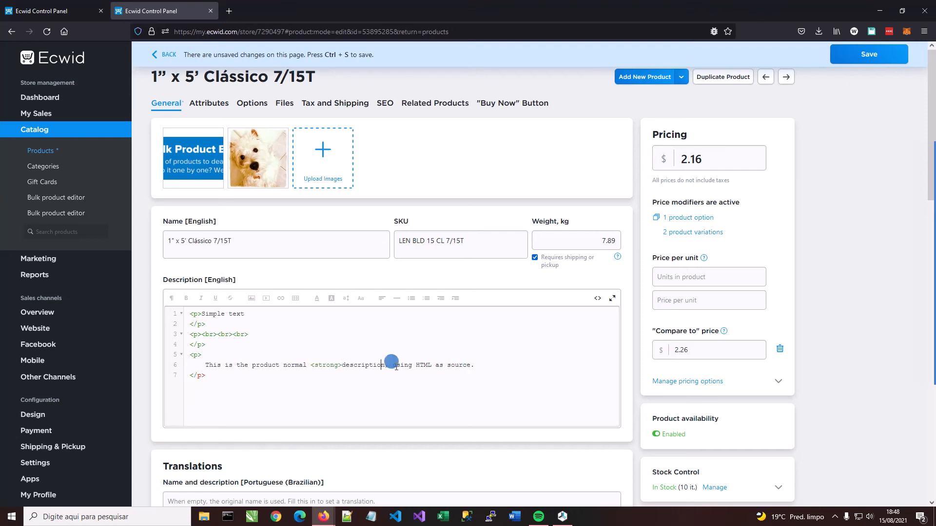
{"action": "key", "text": "ctrl+v"}
Select the fragment "normal <strong>description</strong>" in the HTML source and save the product.
{"action": "key", "text": "shift+Left"}
{"action": "key", "text": "shift+Left"}
{"action": "key", "text": "shift+Left"}
{"action": "key", "text": "shift+Left"}
{"action": "key", "text": "shift+Left"}
{"action": "key", "text": "shift+Left"}
{"action": "key", "text": "shift+Left"}
{"action": "key", "text": "shift+Left"}
{"action": "key", "text": "shift+Left"}
{"action": "key", "text": "shift+Left"}
{"action": "key", "text": "shift+Left"}
{"action": "key", "text": "shift+Left"}
{"action": "key", "text": "shift+Left"}
{"action": "key", "text": "shift+Left"}
{"action": "key", "text": "shift+Left"}
{"action": "key", "text": "shift+Left"}
{"action": "key", "text": "shift+Left"}
{"action": "key", "text": "shift+Left"}
{"action": "key", "text": "shift+Left"}
{"action": "key", "text": "shift+Left"}
{"action": "key", "text": "shift+Left"}
{"action": "key", "text": "shift+Right"}
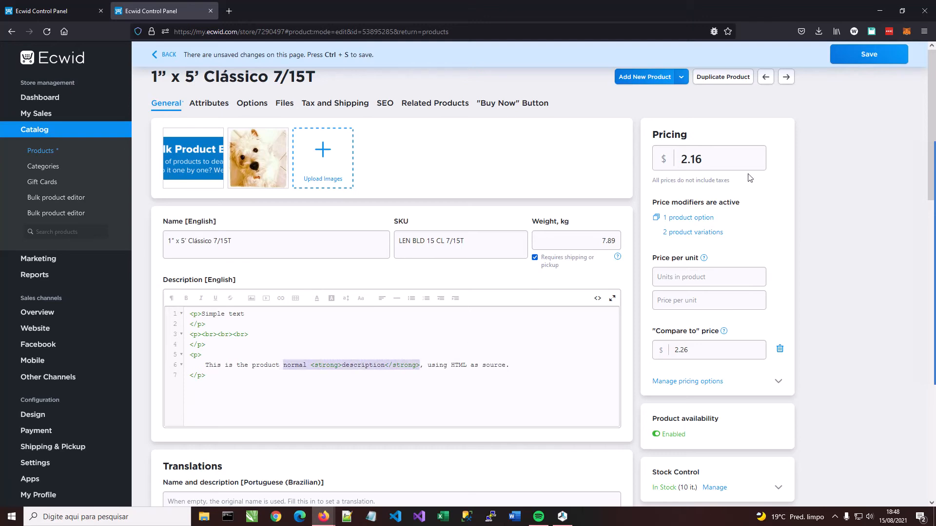
{"action": "left_click", "coordinate": [865, 52]}
{"action": "key", "text": "ctrl+s"}
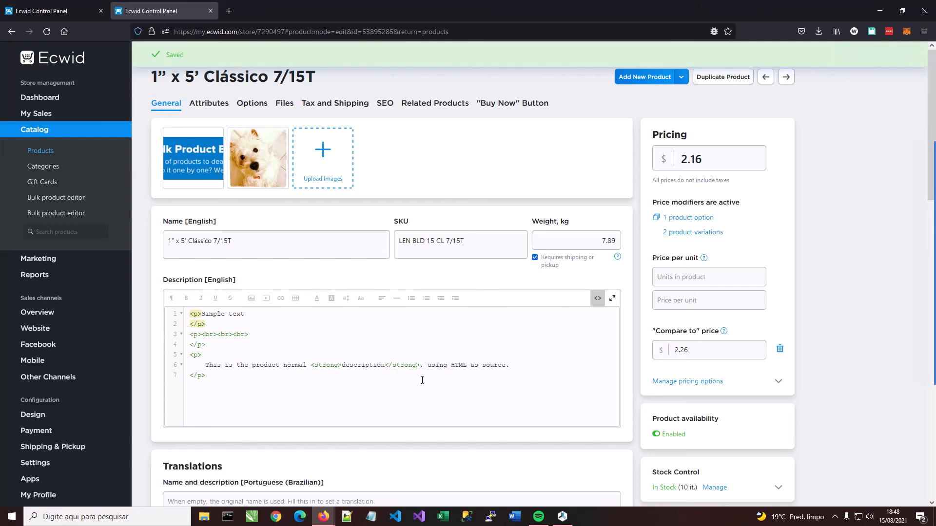
Back in the bulk product editor, recreate the rule replacing "normal <strong>description</strong>" with "something" in Product Name and apply it.
{"action": "left_click", "coordinate": [81, 12]}
{"action": "scroll", "coordinate": [591, 257], "scroll_direction": "up", "scroll_amount": 6}
{"action": "left_click_drag", "start_coordinate": [636, 271], "coordinate": [428, 255]}
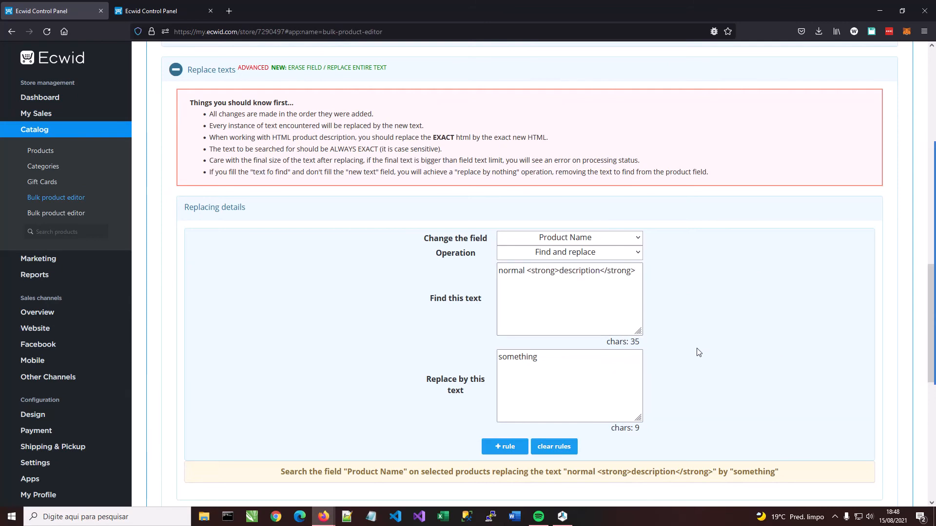
{"action": "scroll", "coordinate": [680, 395], "scroll_direction": "down", "scroll_amount": 2}
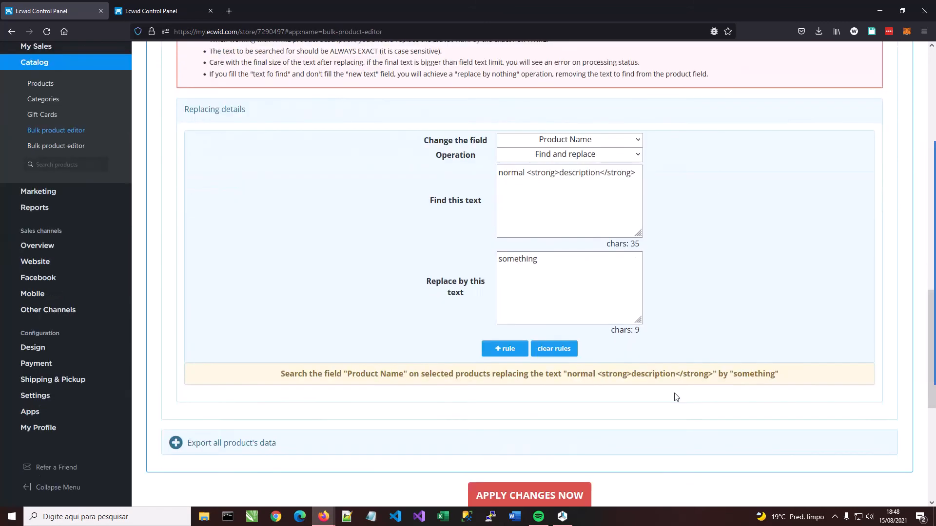
{"action": "left_click", "coordinate": [561, 352]}
{"action": "left_click", "coordinate": [505, 348]}
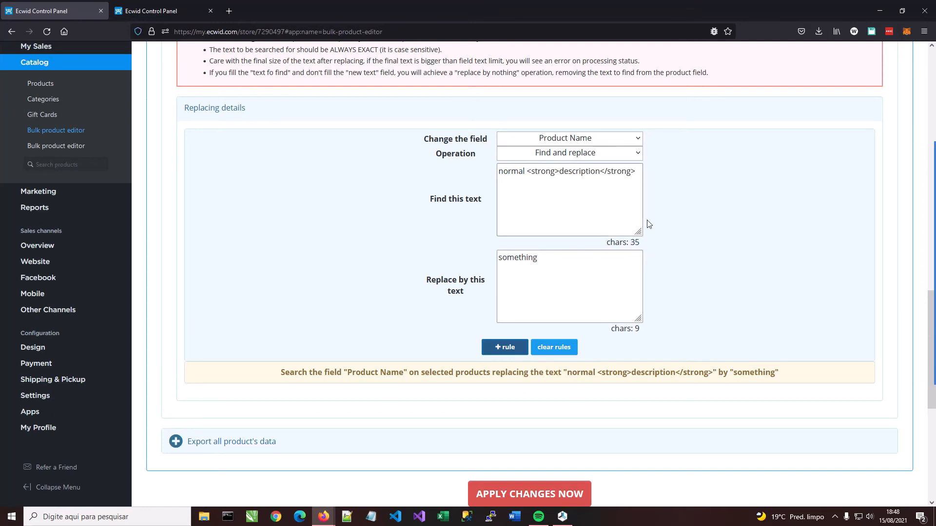
{"action": "scroll", "coordinate": [383, 344], "scroll_direction": "down", "scroll_amount": 5}
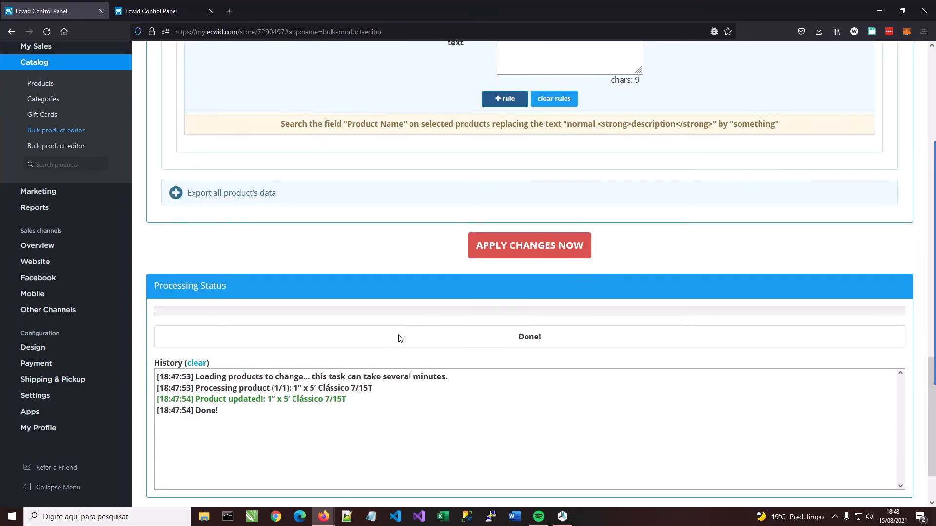
{"action": "left_click", "coordinate": [530, 254]}
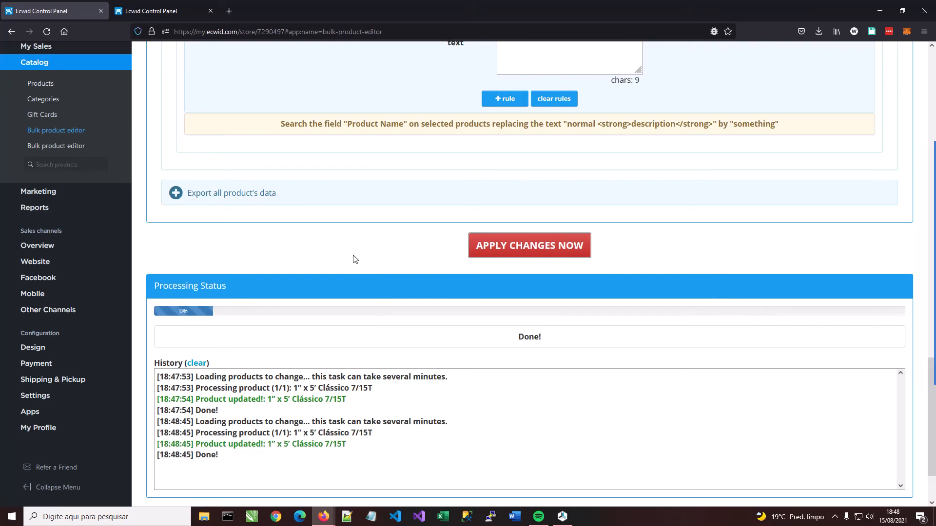
Check the product's description HTML in the other tab, and review the bulk editor's processing history entries.
{"action": "left_click", "coordinate": [149, 6]}
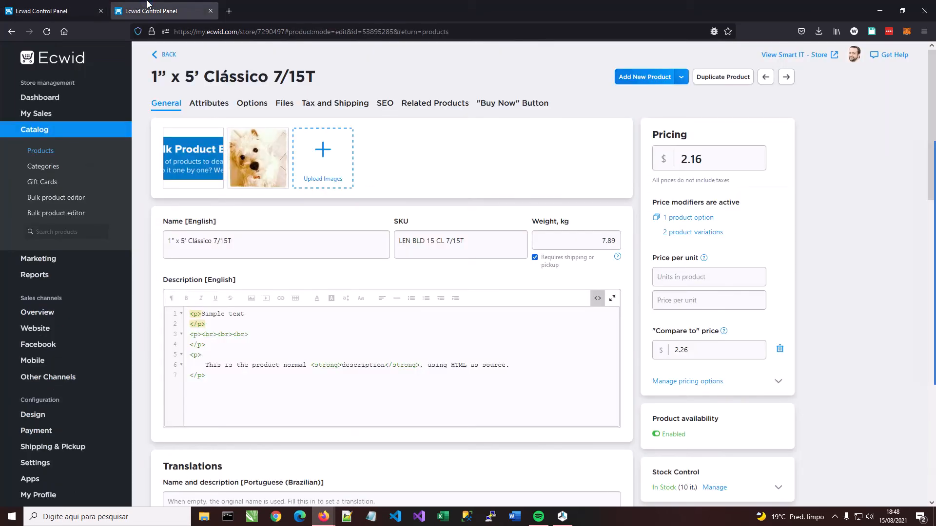
{"action": "left_click", "coordinate": [53, 11]}
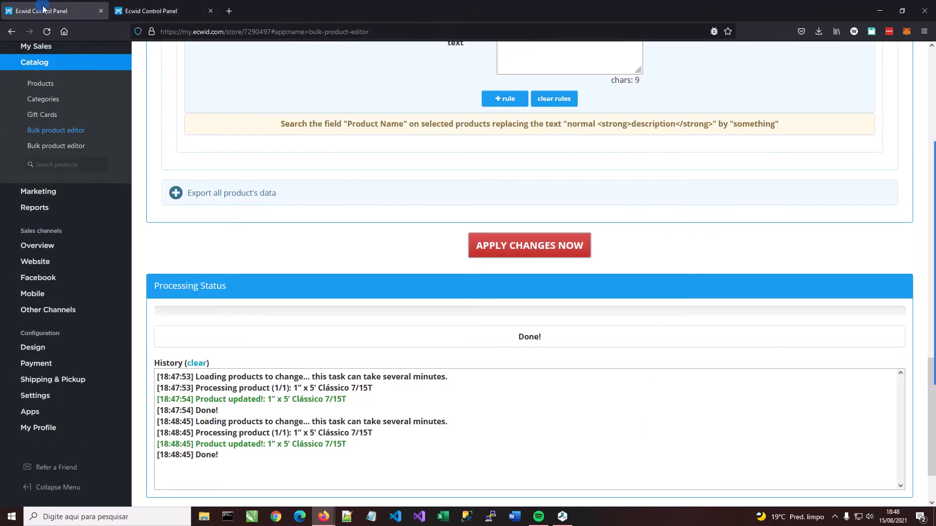
{"action": "left_click_drag", "start_coordinate": [213, 399], "coordinate": [338, 401]}
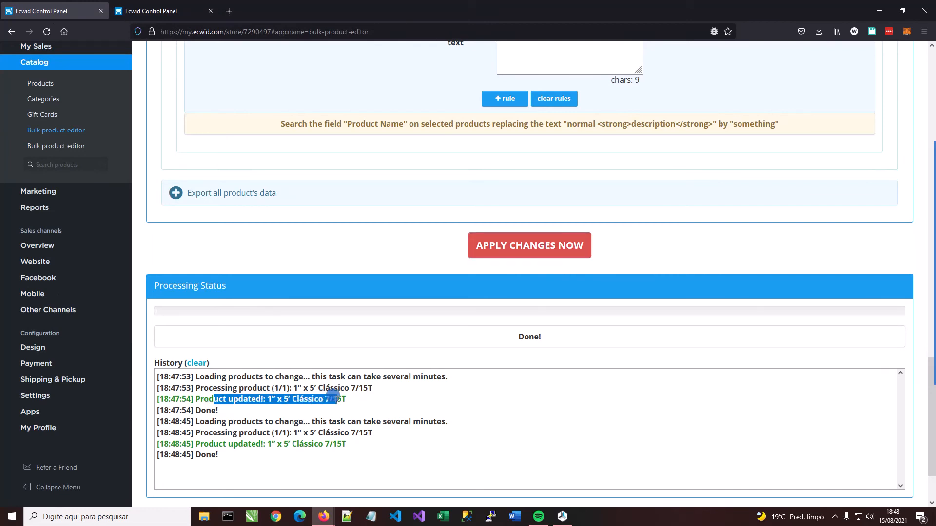
{"action": "left_click_drag", "start_coordinate": [222, 413], "coordinate": [209, 376]}
{"action": "left_click", "coordinate": [259, 389]}
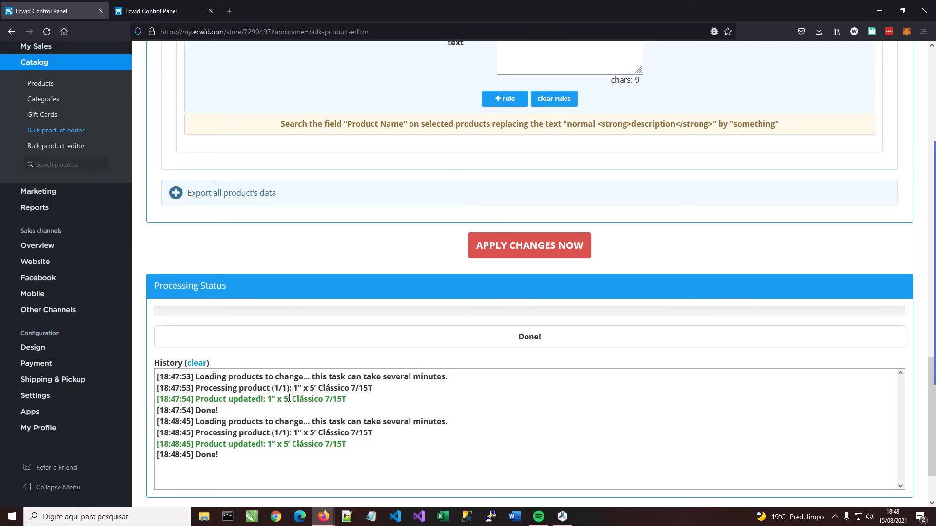
Compare the rule's search text with the processing history, and return to the product's description HTML source.
{"action": "scroll", "coordinate": [258, 404], "scroll_direction": "up", "scroll_amount": 1}
{"action": "scroll", "coordinate": [231, 414], "scroll_direction": "down", "scroll_amount": 1}
{"action": "scroll", "coordinate": [274, 422], "scroll_direction": "up", "scroll_amount": 2}
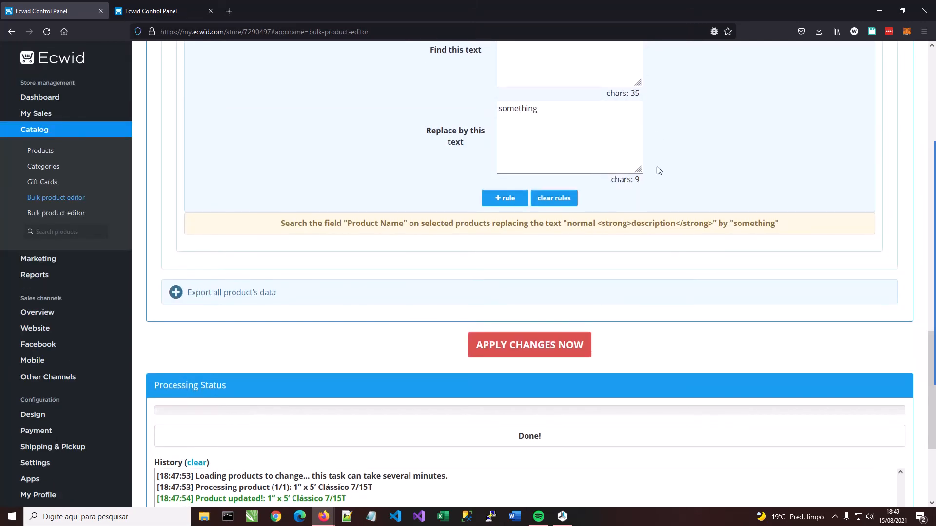
{"action": "scroll", "coordinate": [634, 132], "scroll_direction": "up", "scroll_amount": 2}
{"action": "triple_click", "coordinate": [614, 120]}
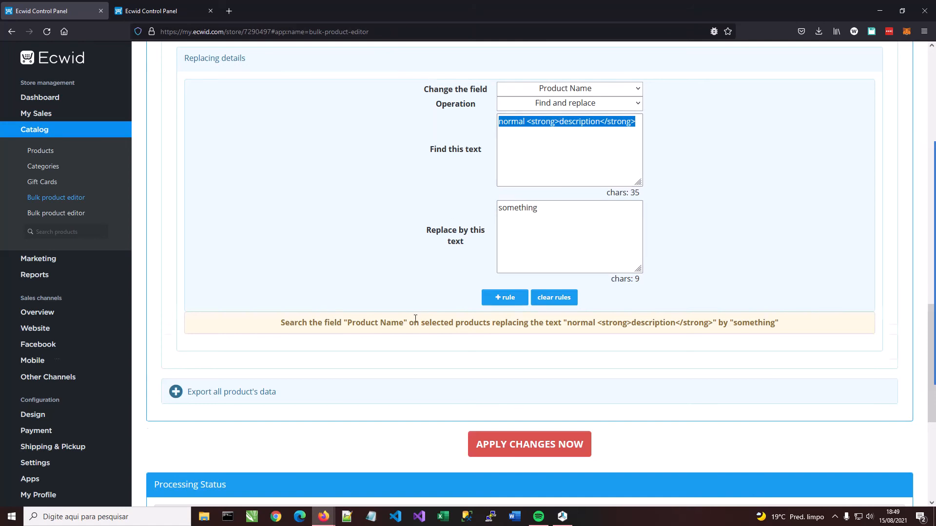
{"action": "scroll", "coordinate": [413, 371], "scroll_direction": "down", "scroll_amount": 4}
{"action": "scroll", "coordinate": [328, 454], "scroll_direction": "down", "scroll_amount": 1}
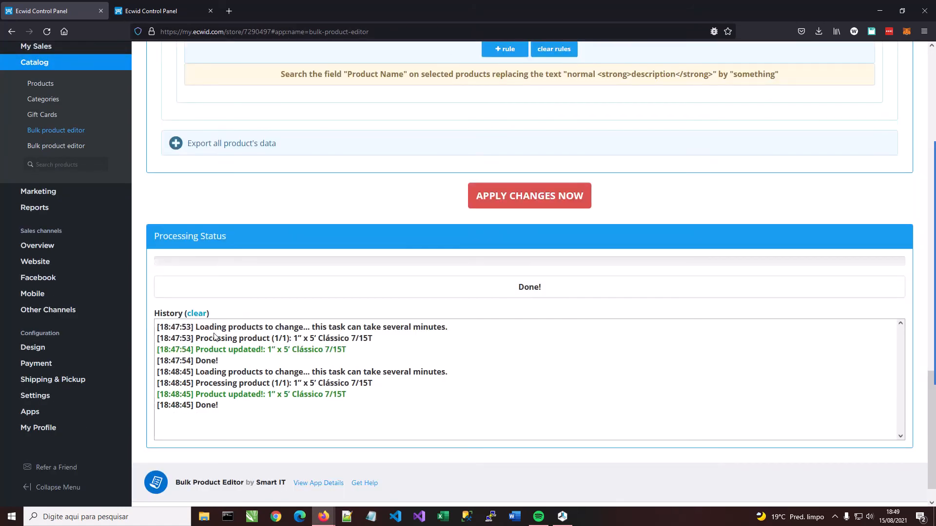
{"action": "mouse_move", "coordinate": [199, 352]}
{"action": "left_mouse_down"}
{"action": "mouse_move", "coordinate": [347, 351]}
{"action": "mouse_move", "coordinate": [204, 351]}
{"action": "left_mouse_up"}
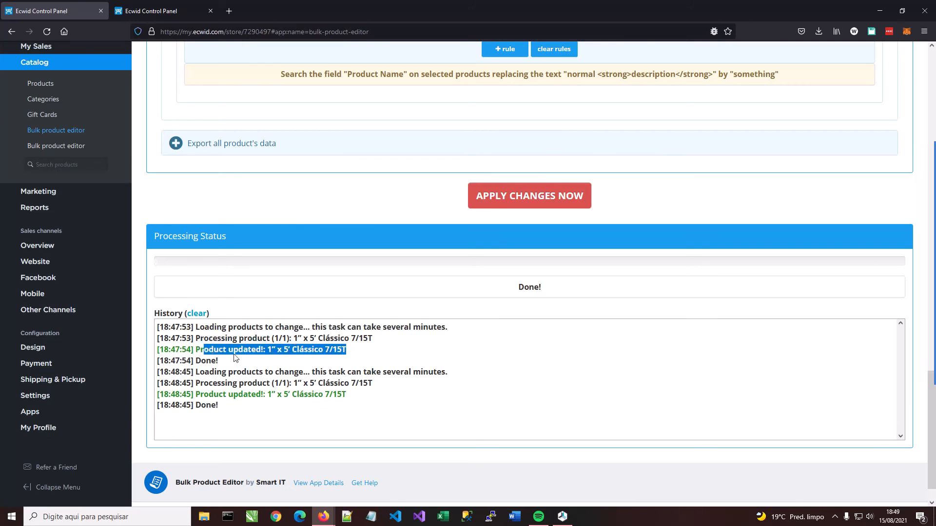
{"action": "scroll", "coordinate": [347, 351], "scroll_direction": "up", "scroll_amount": 3}
{"action": "scroll", "coordinate": [554, 119], "scroll_direction": "up", "scroll_amount": 3}
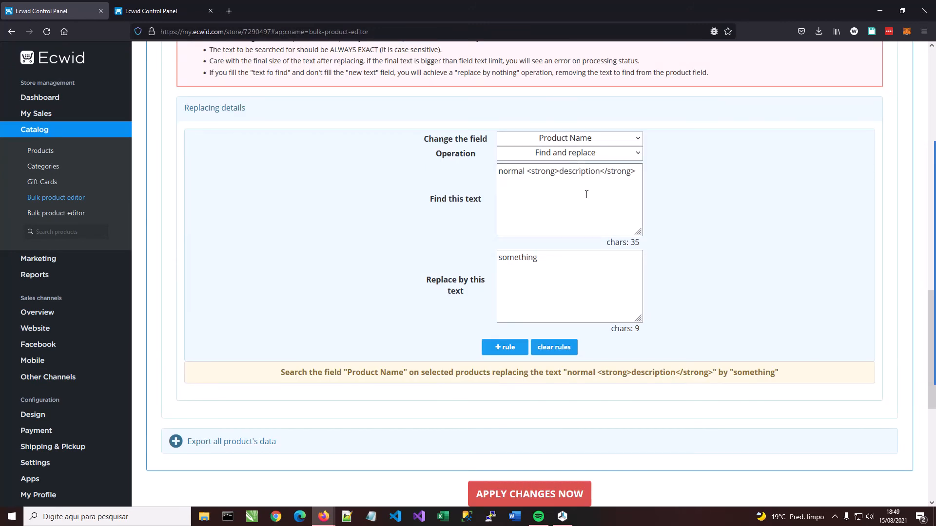
{"action": "left_click", "coordinate": [150, 12]}
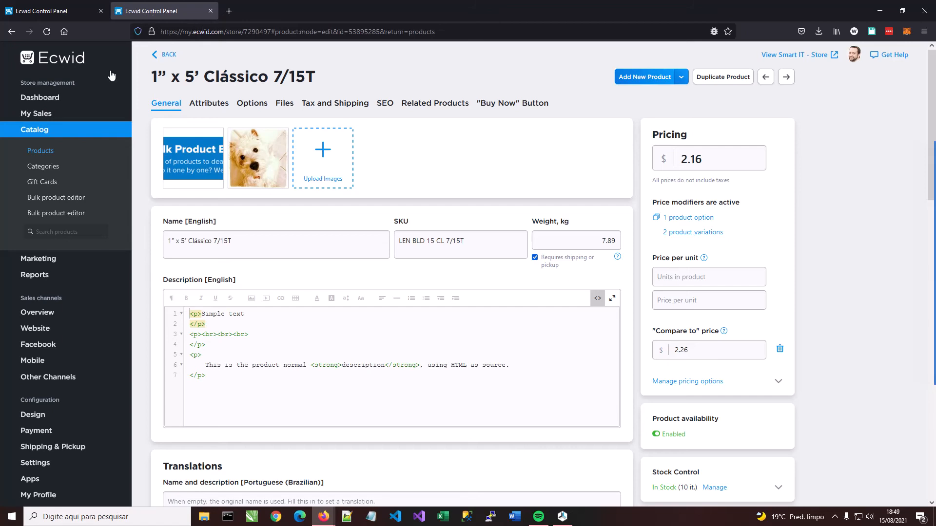
Reload the product page, switch to the bulk product editor, and rebuild the "normal <strong>description</strong>" to "something" rule for Product Description.
{"action": "left_click", "coordinate": [48, 31]}
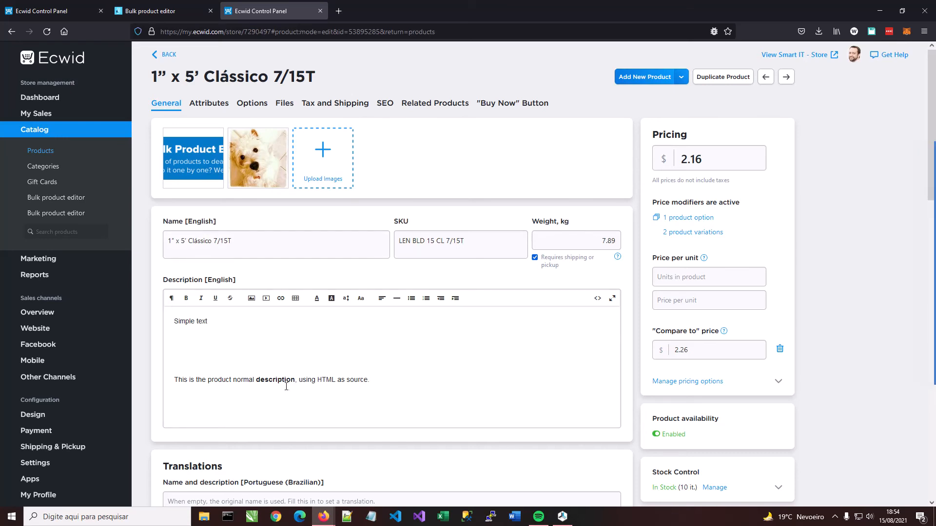
{"action": "left_click", "coordinate": [156, 13]}
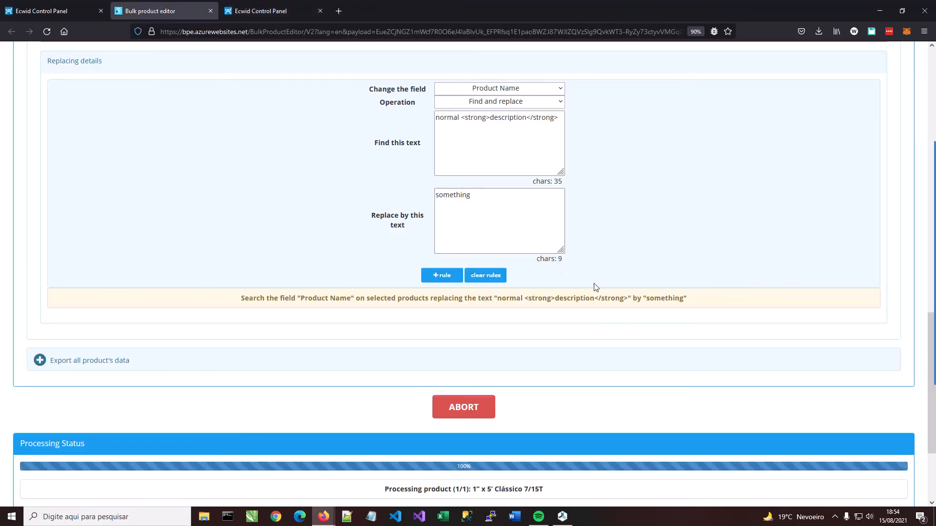
{"action": "scroll", "coordinate": [610, 310], "scroll_direction": "up", "scroll_amount": 3}
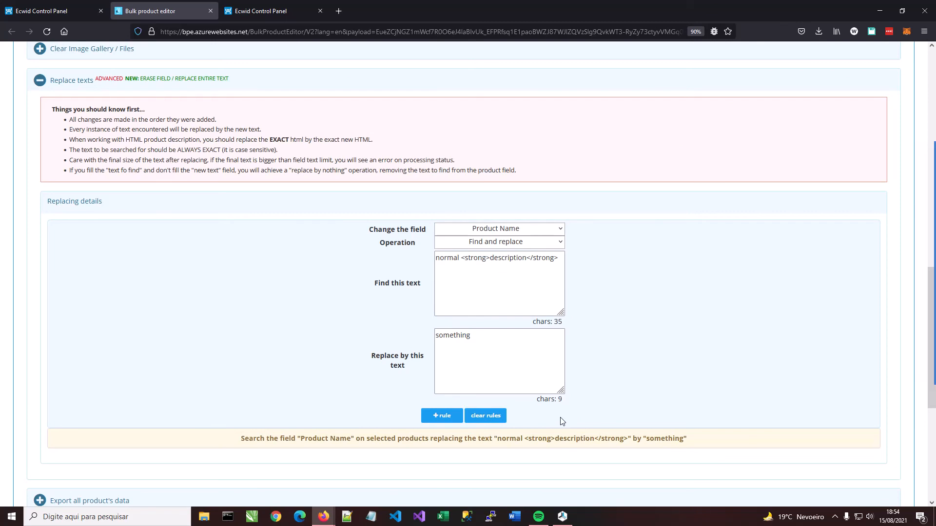
{"action": "left_click", "coordinate": [535, 230]}
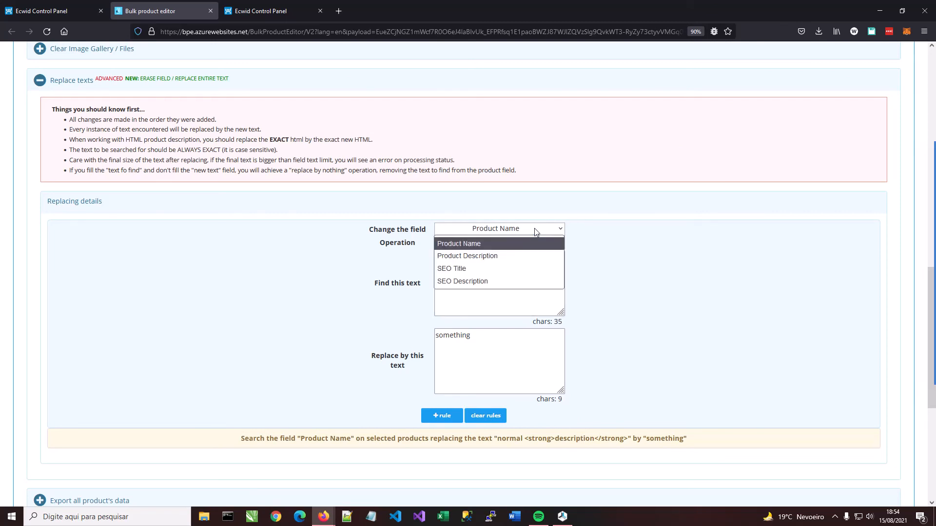
{"action": "left_click", "coordinate": [496, 258]}
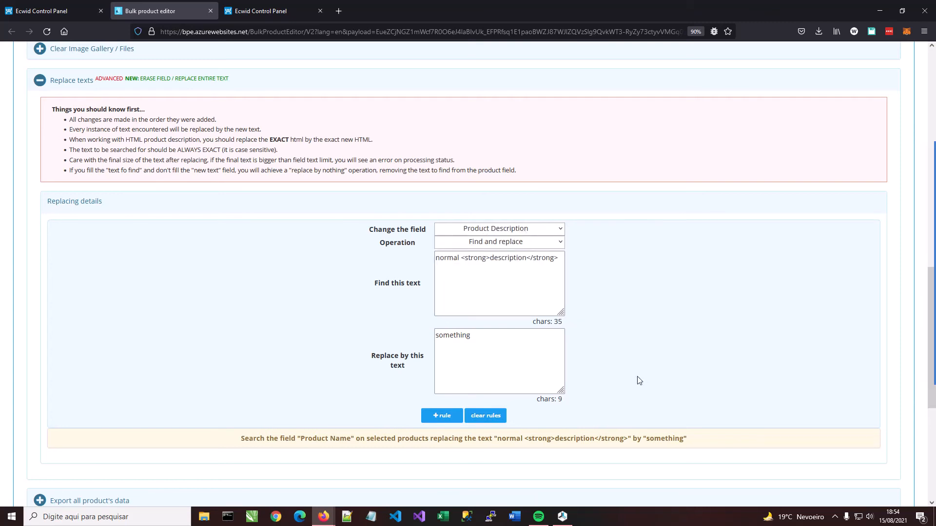
{"action": "scroll", "coordinate": [612, 387], "scroll_direction": "down", "scroll_amount": 1}
{"action": "left_click", "coordinate": [486, 371]}
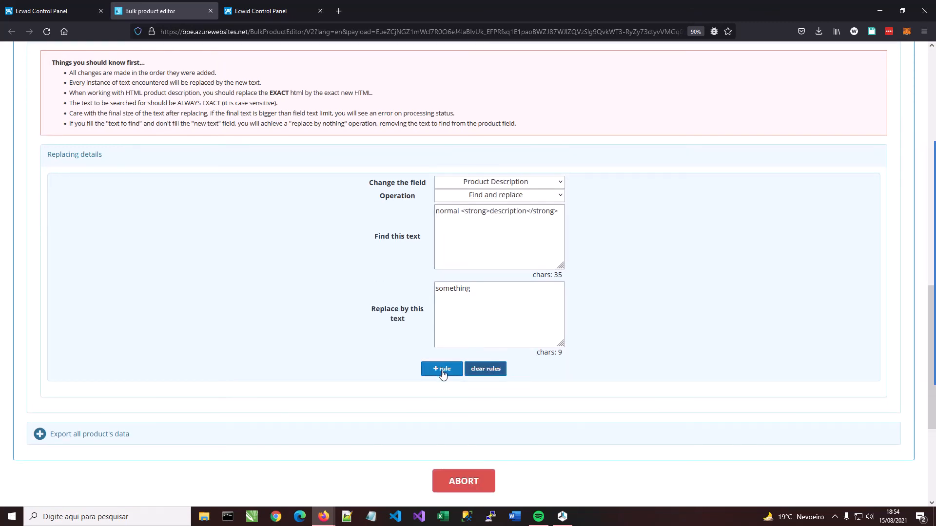
{"action": "left_click", "coordinate": [439, 370]}
Abort the running execution and reload the bulk product editor.
{"action": "left_click", "coordinate": [475, 502]}
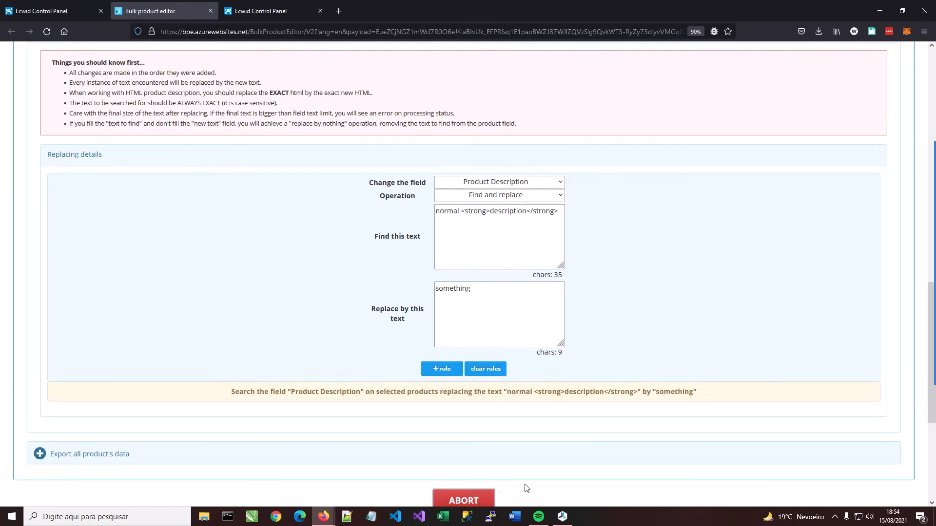
{"action": "scroll", "coordinate": [536, 485], "scroll_direction": "down", "scroll_amount": 3}
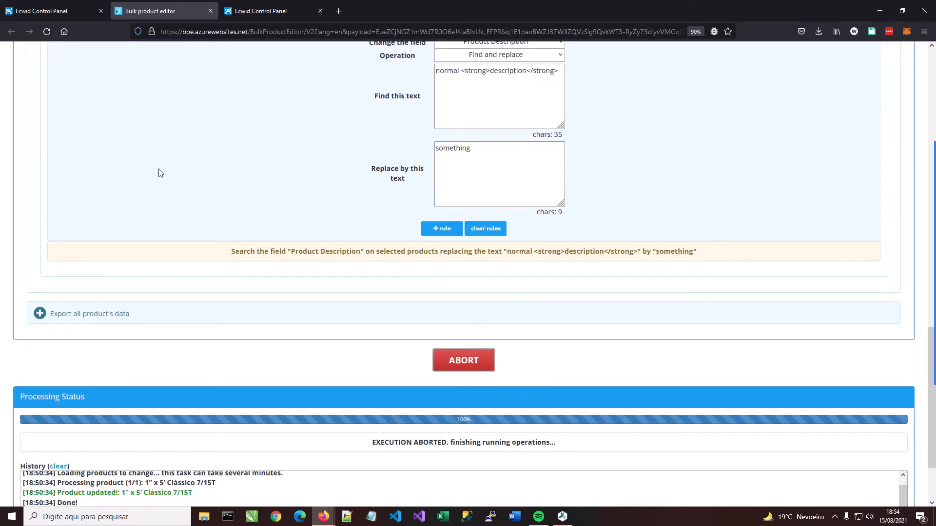
{"action": "left_click", "coordinate": [48, 33]}
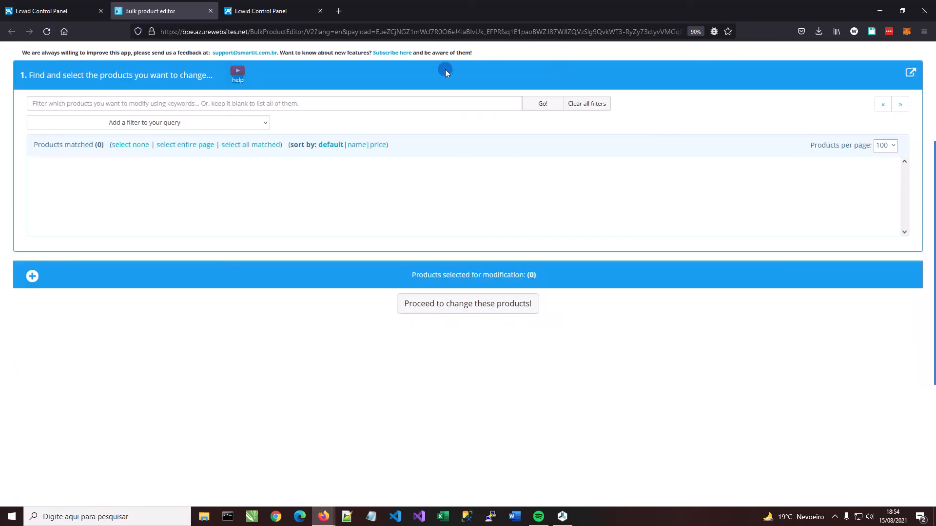
In the product tab, show the description's HTML source and highlight the fragment "normal <strong>description</strong>".
{"action": "left_click", "coordinate": [273, 10]}
{"action": "left_click", "coordinate": [597, 298]}
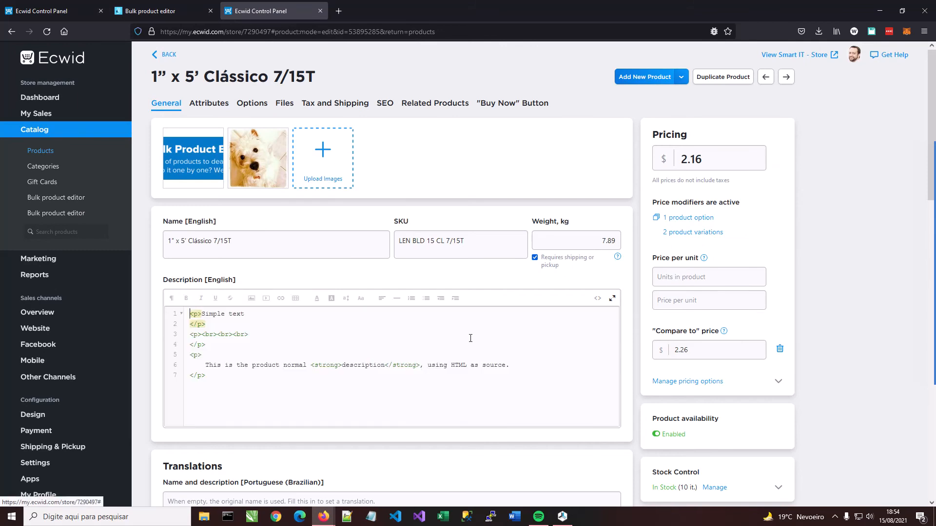
{"action": "left_click_drag", "start_coordinate": [420, 366], "coordinate": [283, 365]}
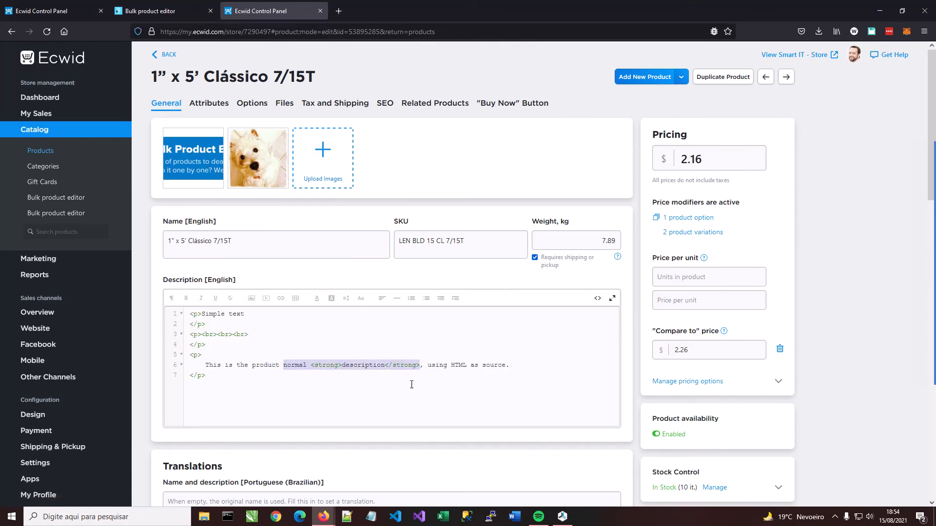
Back in the bulk product editor, choose the product 1” x 5’ Clássico 7/15T for modification and expand the Replace texts section.
{"action": "left_click", "coordinate": [149, 10]}
{"action": "scroll", "coordinate": [328, 218], "scroll_direction": "down", "scroll_amount": 5}
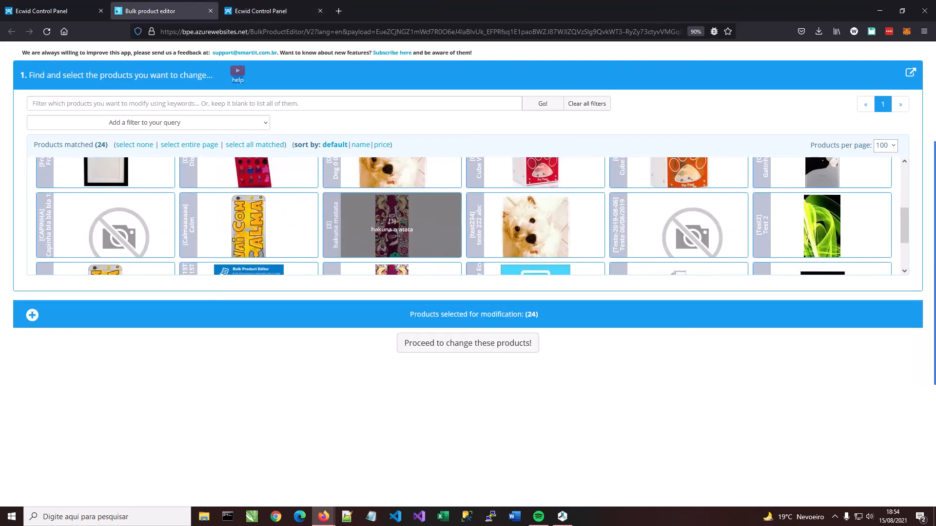
{"action": "left_click", "coordinate": [265, 220]}
{"action": "left_click", "coordinate": [474, 346]}
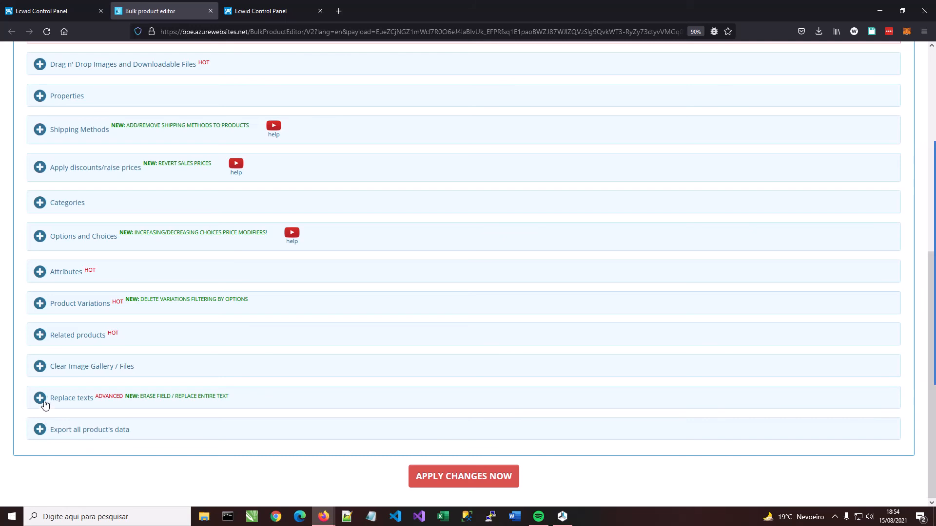
{"action": "left_click", "coordinate": [40, 398]}
{"action": "scroll", "coordinate": [648, 352], "scroll_direction": "down", "scroll_amount": 7}
Add a Find and replace rule for Product Description changing "normal <strong>description</strong>" to "something", and apply the changes.
{"action": "left_click", "coordinate": [533, 180]}
{"action": "left_click", "coordinate": [531, 179]}
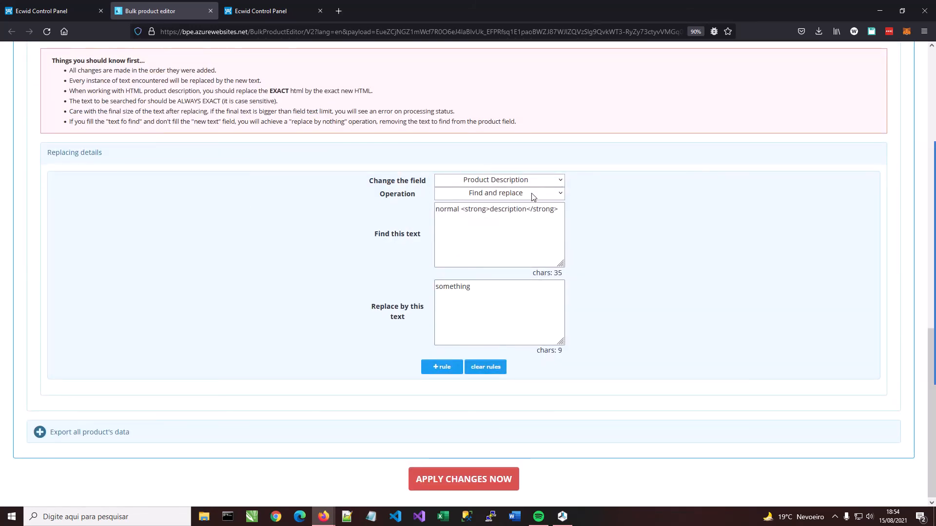
{"action": "left_click", "coordinate": [532, 194]}
{"action": "left_click", "coordinate": [532, 193]}
{"action": "left_click", "coordinate": [536, 209]}
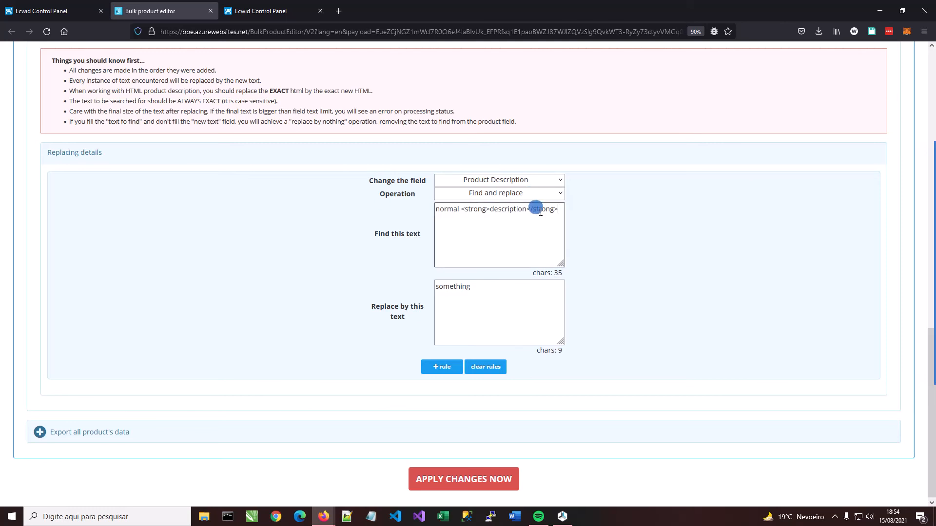
{"action": "key", "text": "ctrl+a"}
{"action": "key", "text": "Right"}
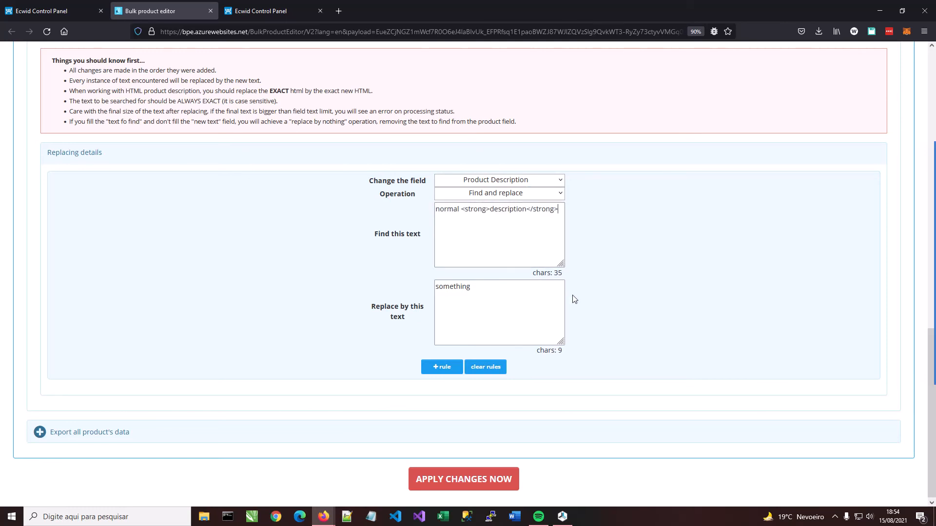
{"action": "left_click", "coordinate": [440, 367]}
{"action": "scroll", "coordinate": [294, 334], "scroll_direction": "down", "scroll_amount": 1}
{"action": "left_click", "coordinate": [461, 466]}
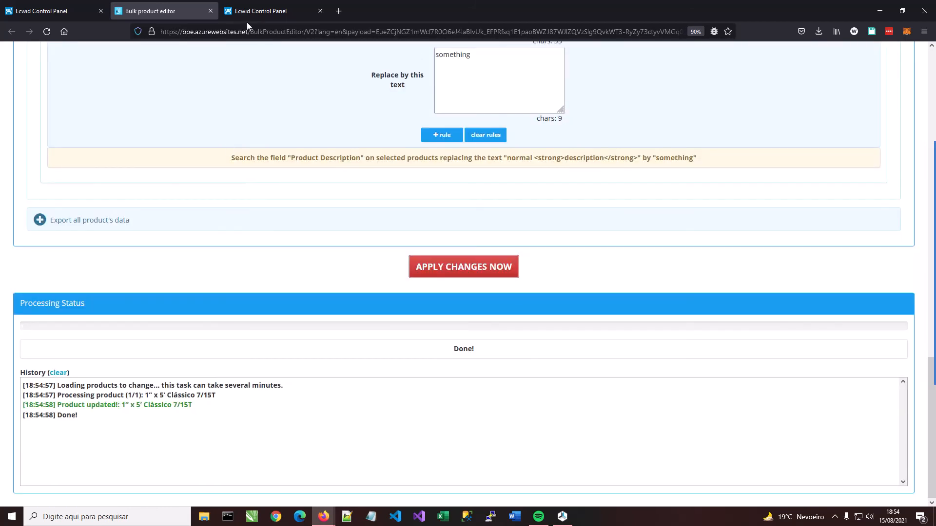
Reload the product page in the other tab and check the replaced word in the description and its HTML source.
{"action": "left_click", "coordinate": [252, 10]}
{"action": "left_click", "coordinate": [47, 32]}
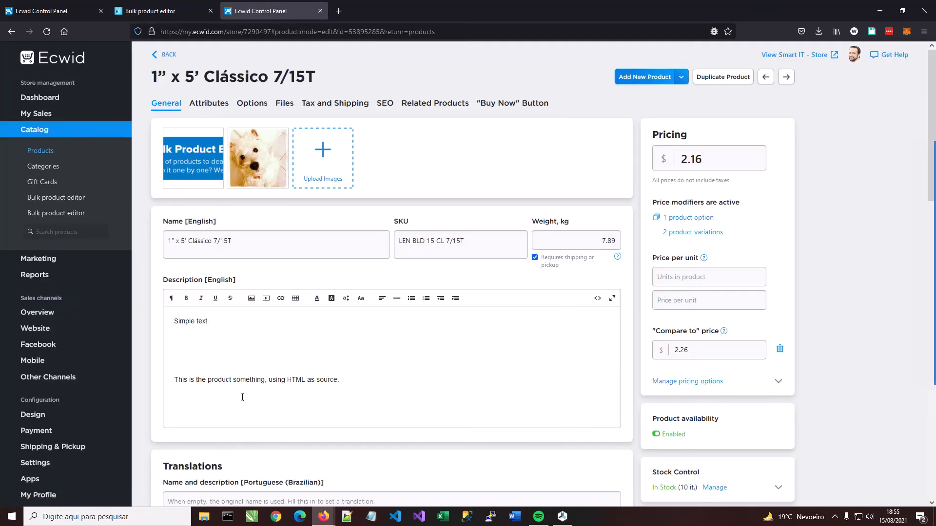
{"action": "double_click", "coordinate": [250, 380]}
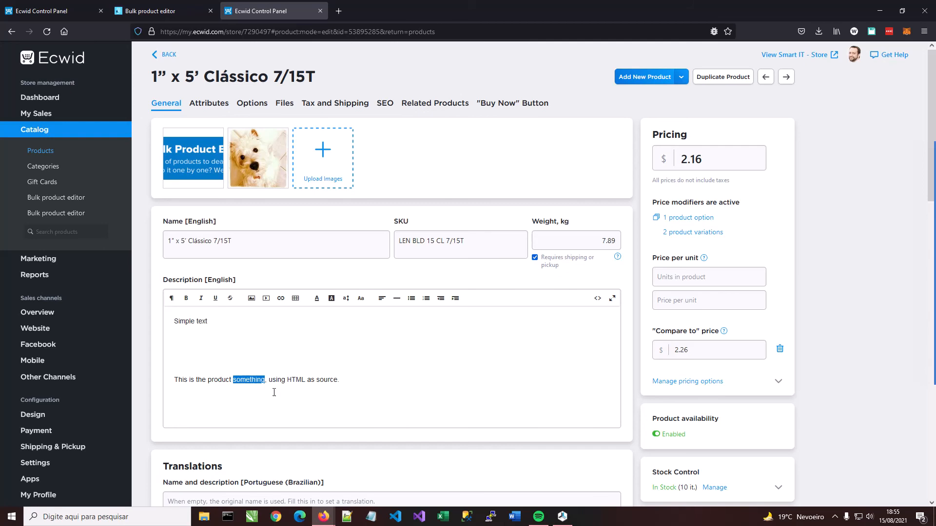
{"action": "left_click", "coordinate": [598, 298]}
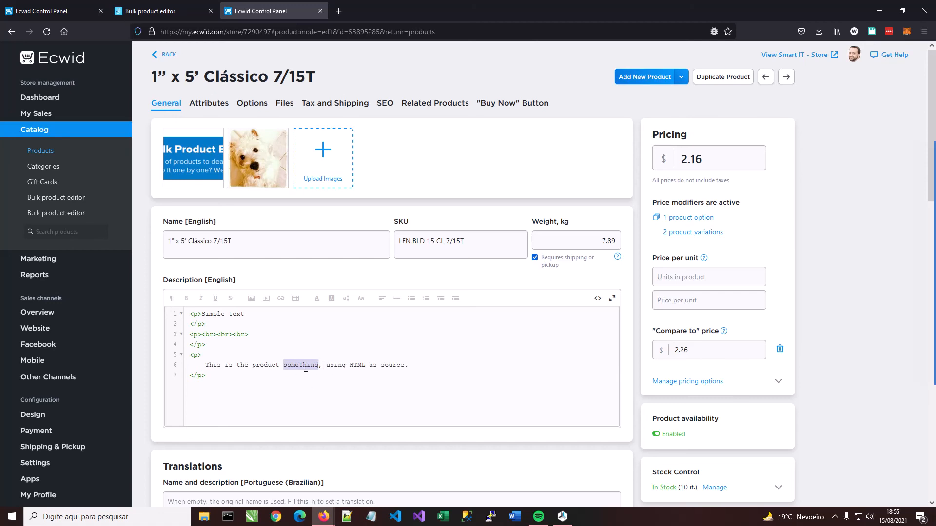
Return to the bulk product editor, keep Product Description as the field to change, and clear the existing rule.
{"action": "left_click", "coordinate": [161, 11]}
{"action": "scroll", "coordinate": [639, 317], "scroll_direction": "up", "scroll_amount": 1}
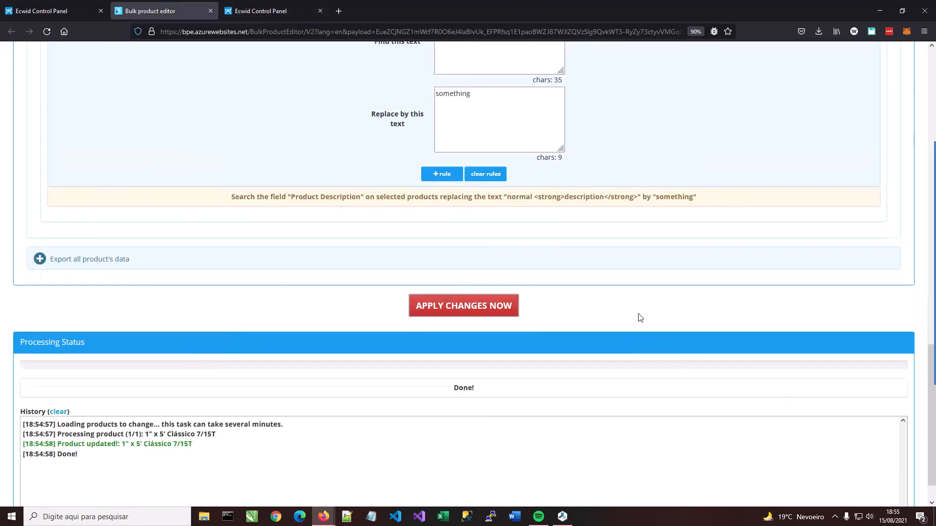
{"action": "scroll", "coordinate": [640, 317], "scroll_direction": "up", "scroll_amount": 3}
{"action": "left_click", "coordinate": [554, 140]}
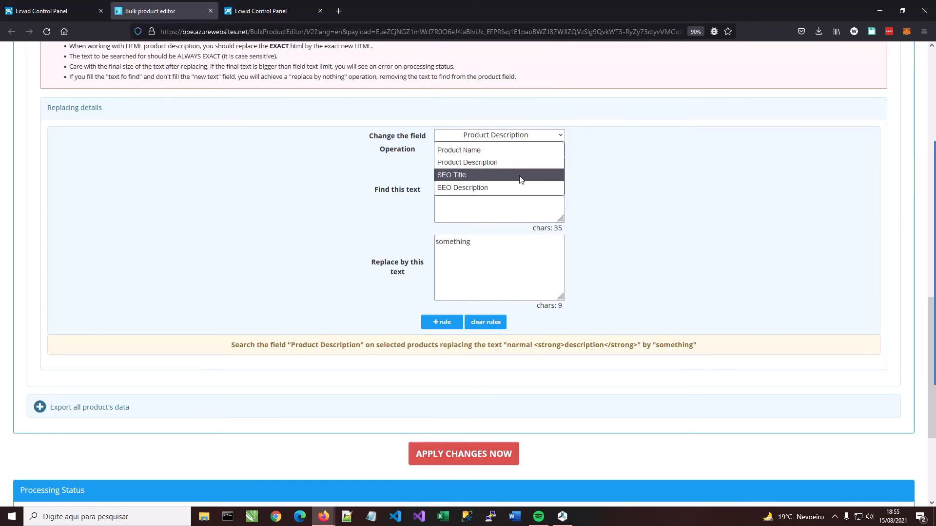
{"action": "left_click", "coordinate": [511, 165]}
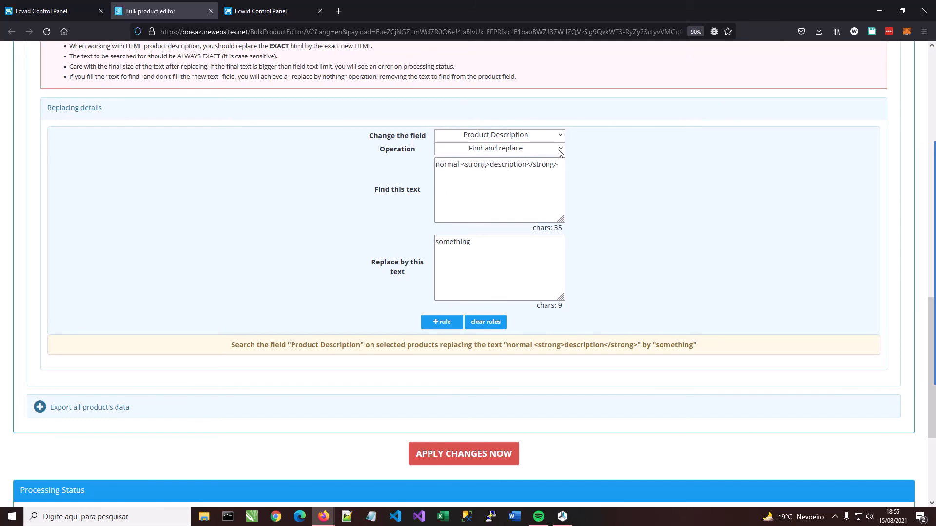
{"action": "left_click", "coordinate": [489, 324]}
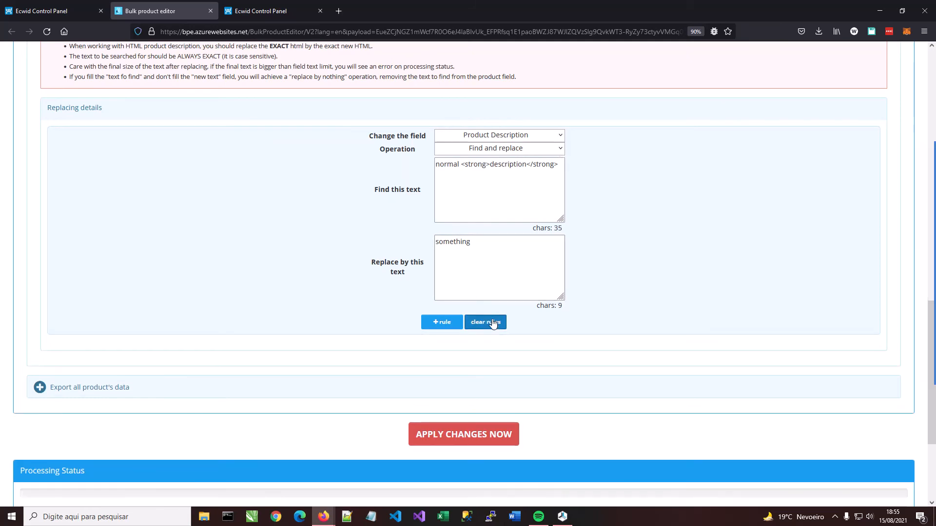
Add an "Append to the end (suffix)" rule for Product Description with the text "the end".
{"action": "left_click", "coordinate": [535, 150]}
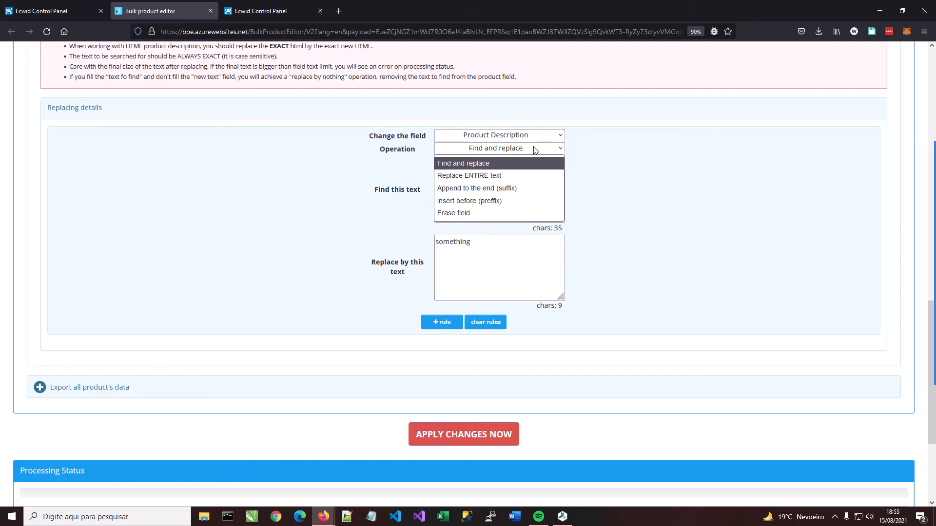
{"action": "left_click", "coordinate": [515, 190]}
{"action": "triple_click", "coordinate": [519, 168]}
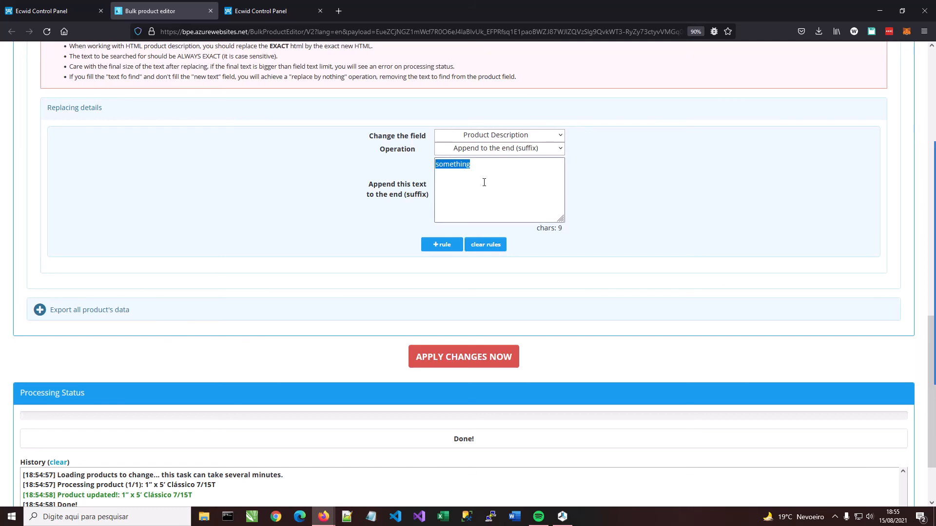
{"action": "type", "text": "the end"}
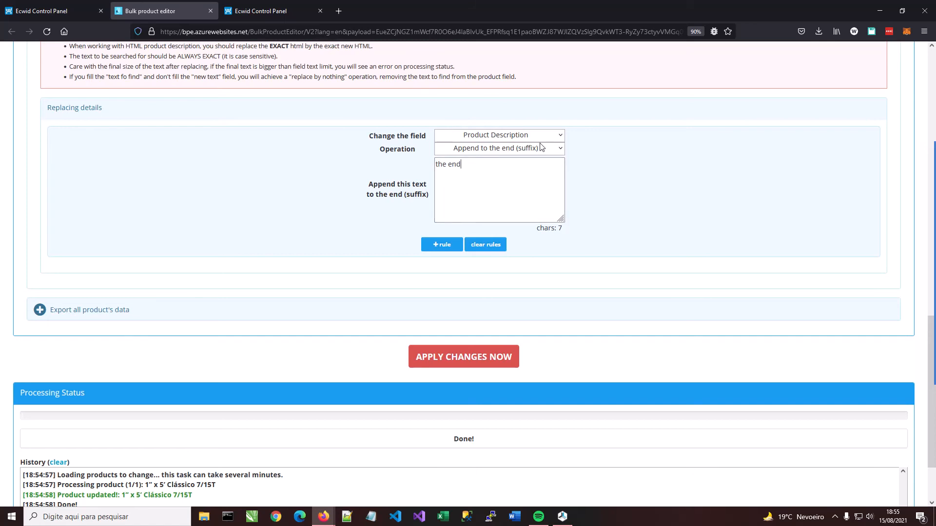
{"action": "left_click", "coordinate": [445, 245]}
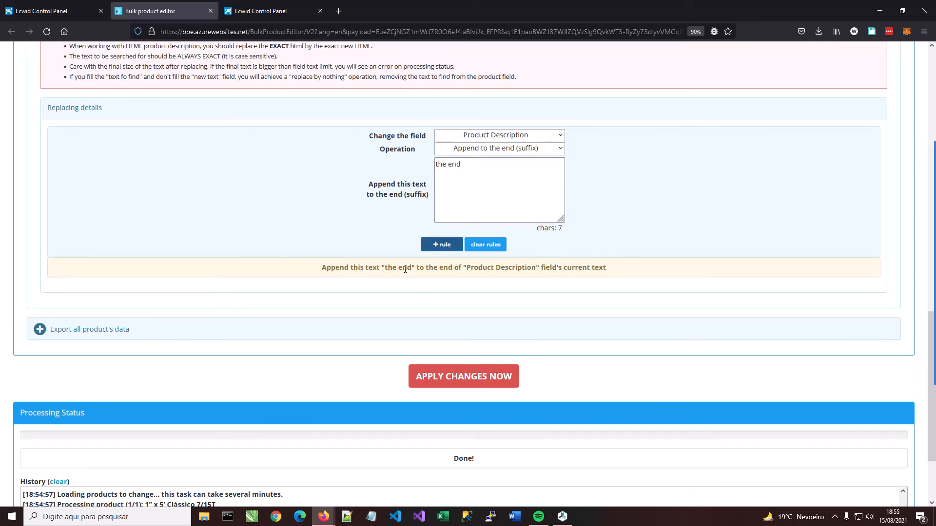
Check the current description in the product tab, and apply the append rule in the bulk product editor.
{"action": "left_click", "coordinate": [259, 11]}
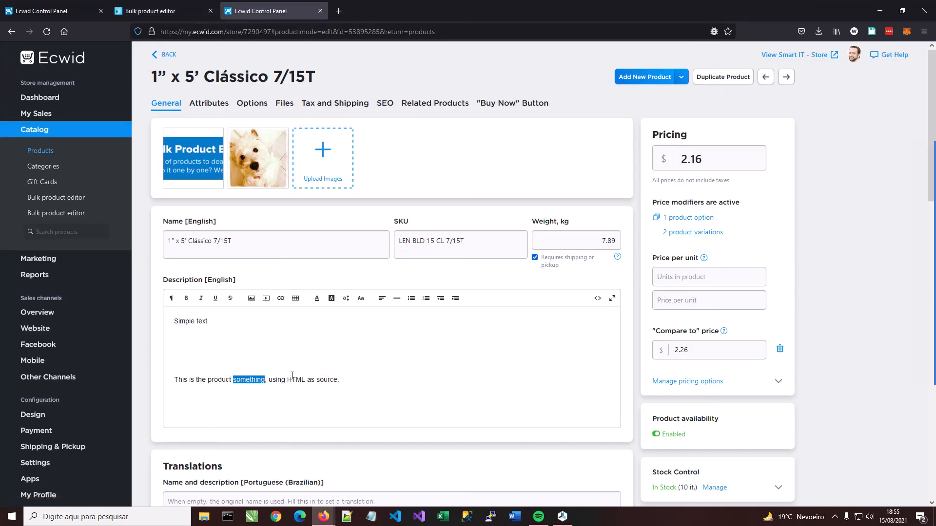
{"action": "left_click", "coordinate": [173, 9]}
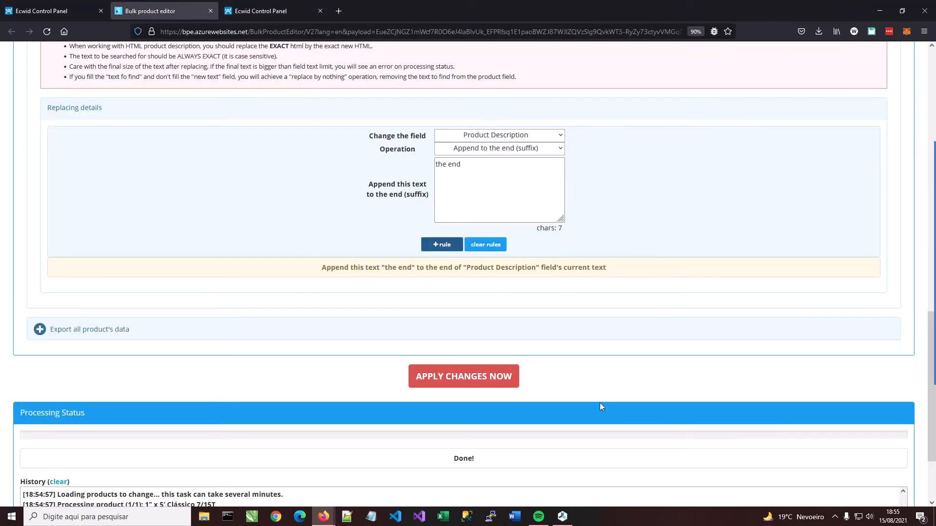
{"action": "scroll", "coordinate": [463, 355], "scroll_direction": "down", "scroll_amount": 2}
{"action": "left_click", "coordinate": [464, 281]}
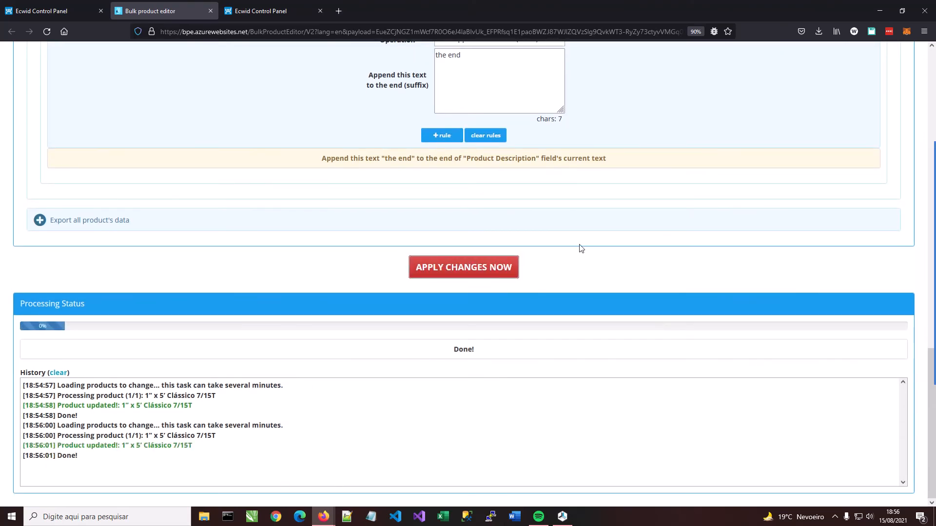
{"action": "scroll", "coordinate": [582, 258], "scroll_direction": "up", "scroll_amount": 3}
Reload the product page and examine the appended text in the description and its HTML source.
{"action": "left_click", "coordinate": [263, 11]}
{"action": "key", "text": "F5"}
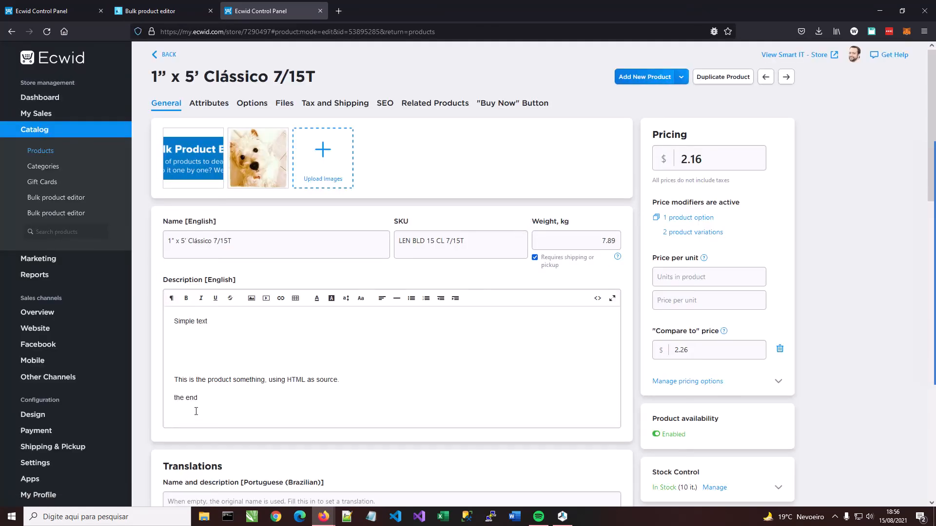
{"action": "left_click_drag", "start_coordinate": [198, 399], "coordinate": [157, 395]}
{"action": "left_click", "coordinate": [597, 298]}
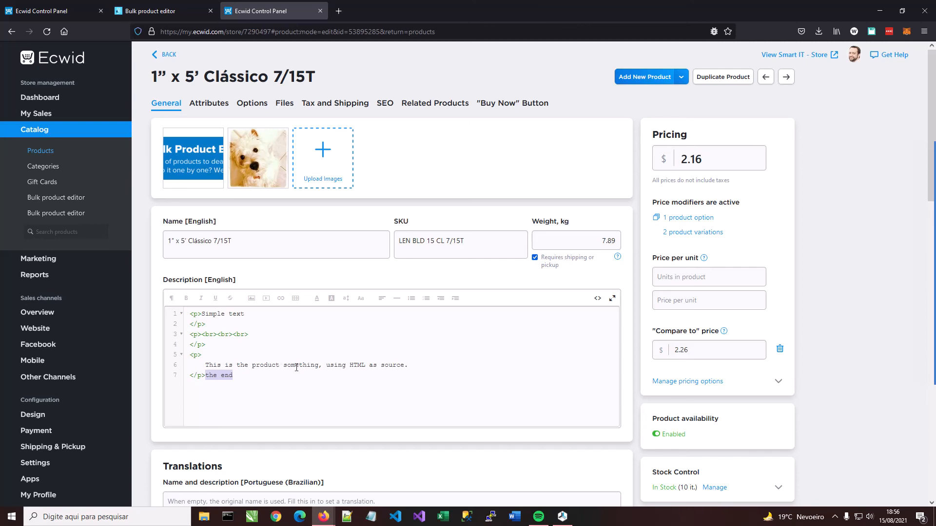
{"action": "left_click", "coordinate": [224, 393]}
{"action": "left_click_drag", "start_coordinate": [206, 375], "coordinate": [233, 375]}
Add a period after "the end" in the description's HTML source and save the product.
{"action": "left_click", "coordinate": [294, 380]}
{"action": "type", "text": "."}
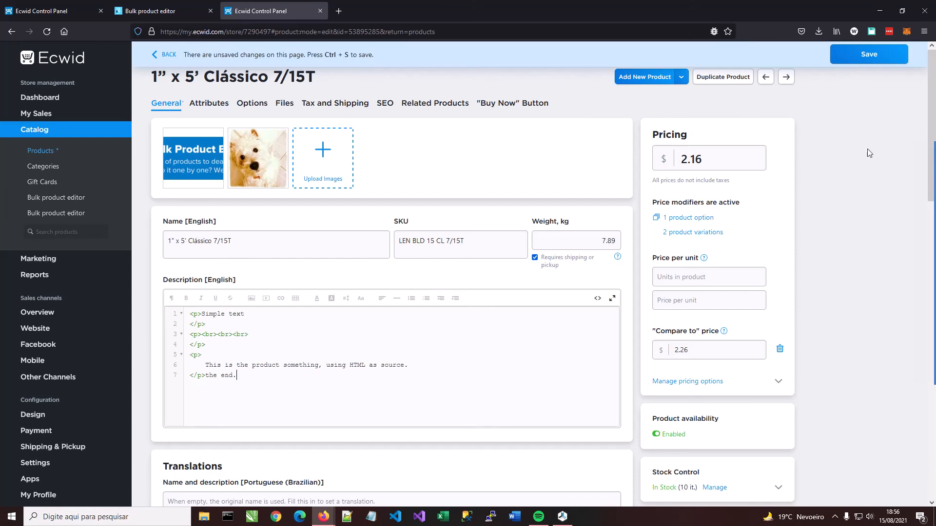
{"action": "left_click", "coordinate": [877, 58]}
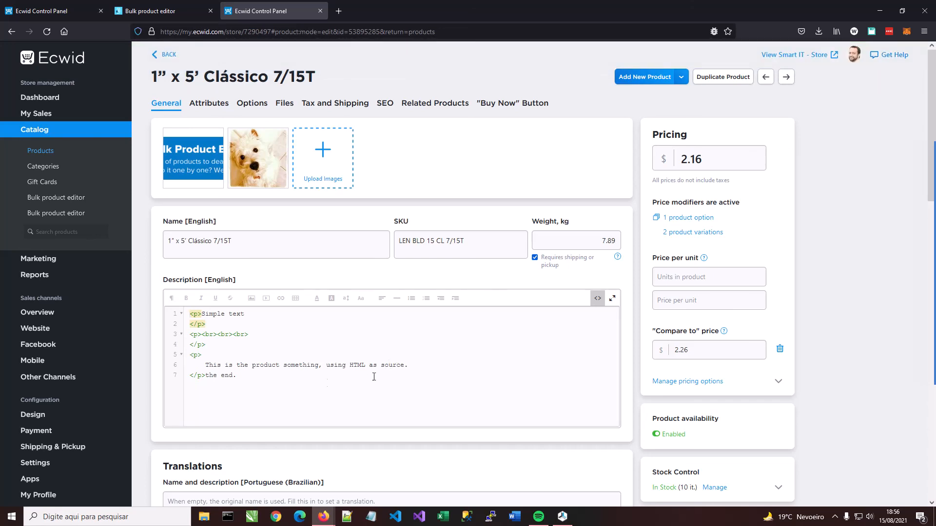
Move "the end." onto its own line after the closing paragraph tag in the description's HTML source, and save the product.
{"action": "left_click", "coordinate": [258, 379]}
{"action": "key", "text": "Return"}
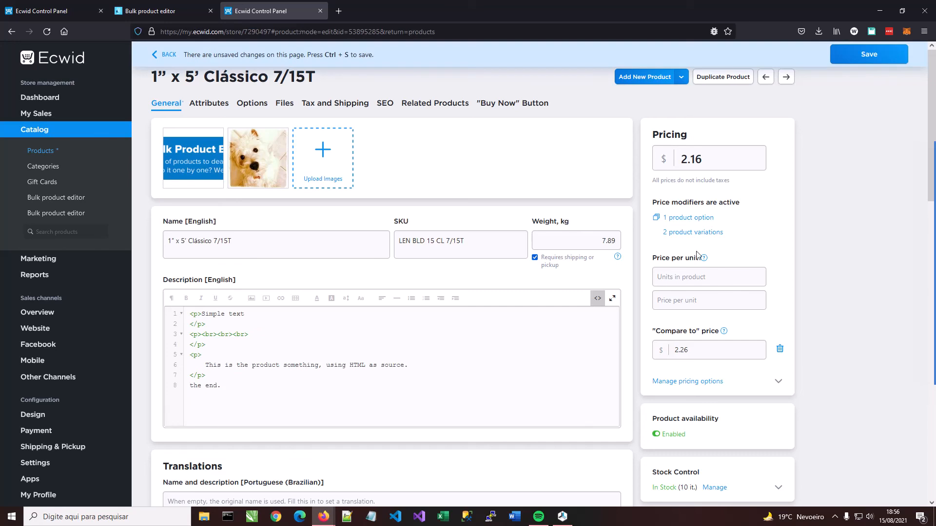
{"action": "left_click", "coordinate": [869, 54]}
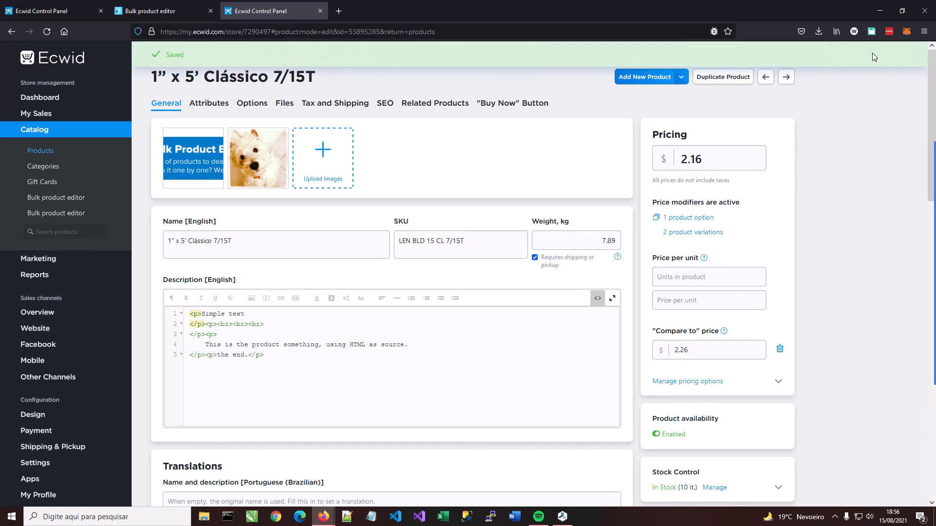
Examine the paragraph tags around "the end." in the description's HTML source.
{"action": "left_click_drag", "start_coordinate": [205, 355], "coordinate": [206, 387]}
{"action": "left_click", "coordinate": [228, 373]}
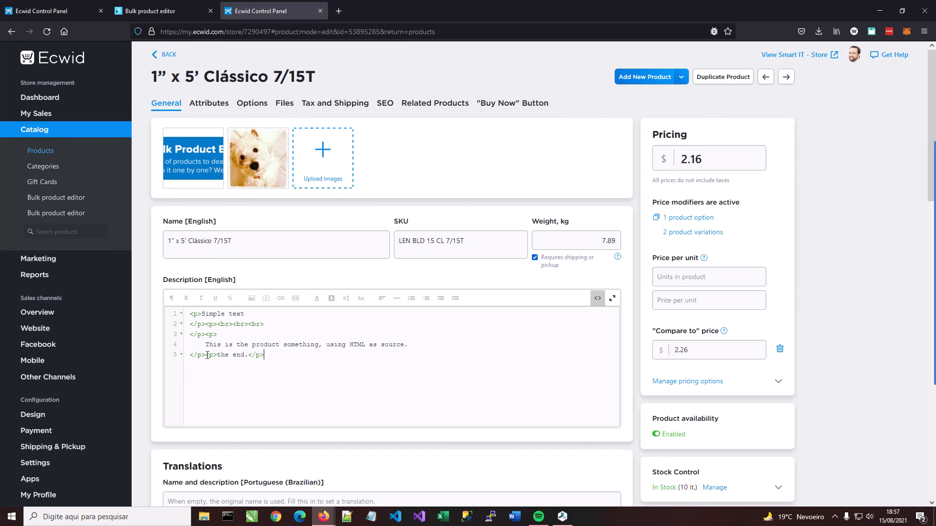
{"action": "mouse_move", "coordinate": [209, 355]}
{"action": "left_mouse_down"}
{"action": "mouse_move", "coordinate": [267, 357]}
{"action": "mouse_move", "coordinate": [196, 360]}
{"action": "mouse_move", "coordinate": [217, 362]}
{"action": "left_mouse_up"}
{"action": "left_click", "coordinate": [269, 356]}
{"action": "left_click", "coordinate": [245, 366]}
In the bulk product editor, replace the existing rule with an "Insert before (preffix)" rule for Product Description using the text "beginning".
{"action": "left_click", "coordinate": [152, 11]}
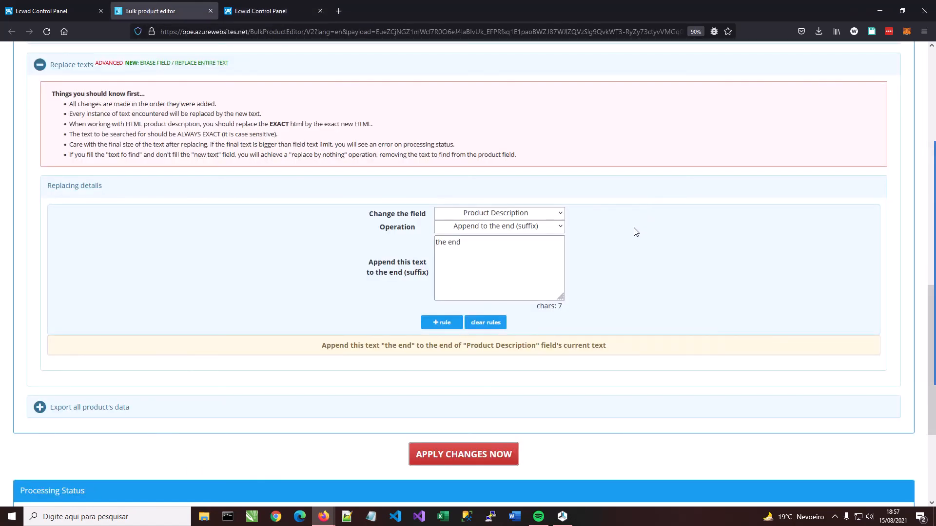
{"action": "left_click", "coordinate": [558, 228]}
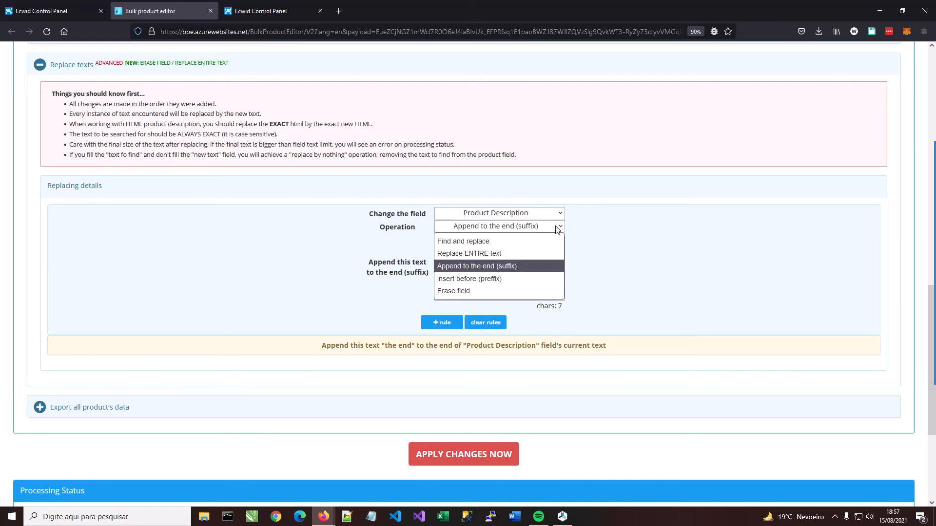
{"action": "left_click", "coordinate": [524, 277]}
{"action": "left_click", "coordinate": [485, 240]}
{"action": "key", "text": "ctrl+a"}
{"action": "type", "text": "beginning"}
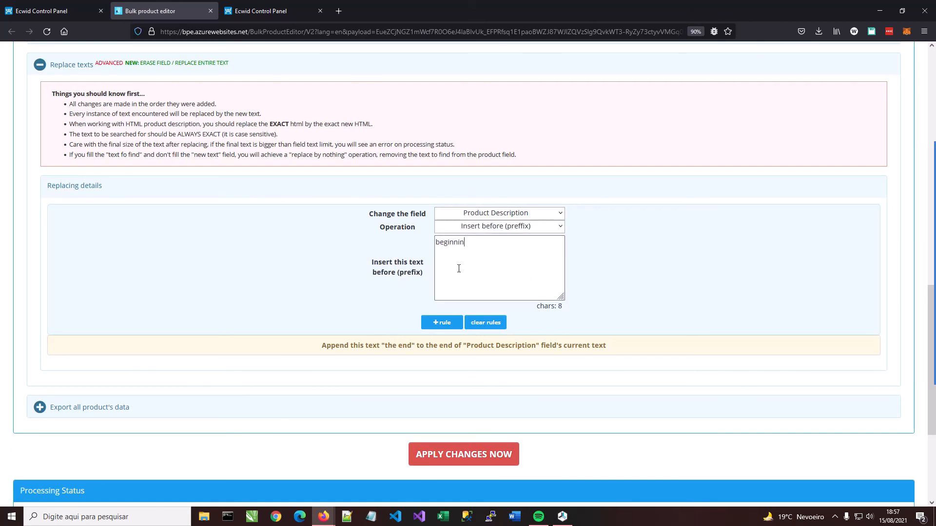
{"action": "left_click", "coordinate": [489, 323]}
{"action": "left_click", "coordinate": [443, 323]}
Apply the prefix rule, and reload the product page to check the beginning of the description.
{"action": "scroll", "coordinate": [461, 336], "scroll_direction": "down", "scroll_amount": 3}
{"action": "left_click", "coordinate": [463, 314]}
{"action": "left_click", "coordinate": [251, 12]}
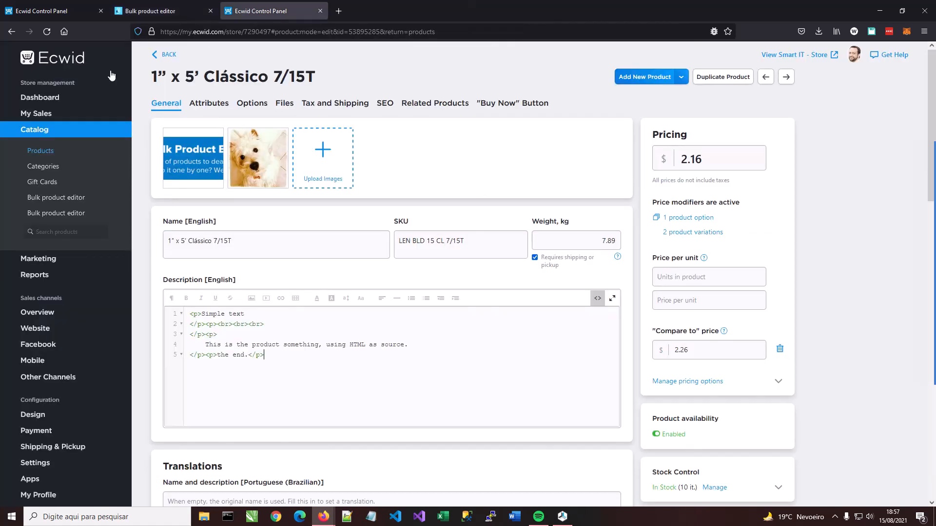
{"action": "key", "text": "F5"}
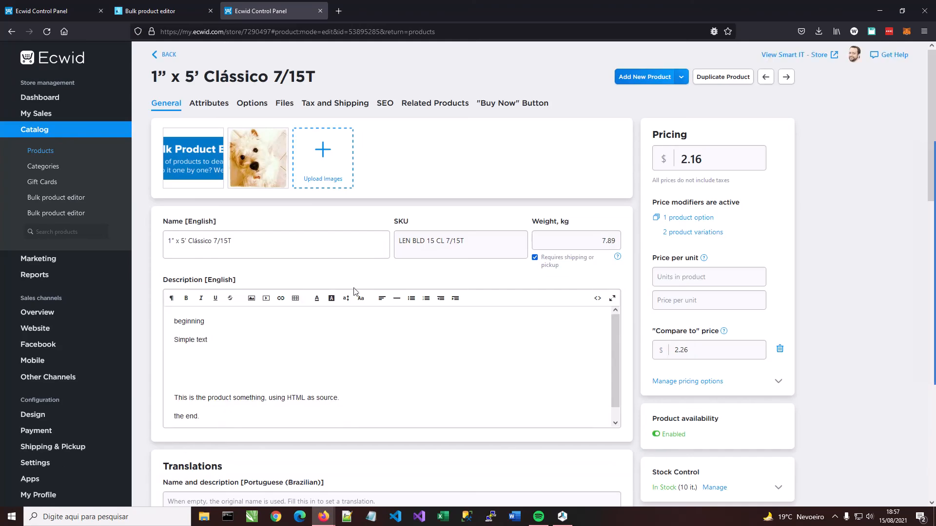
{"action": "double_click", "coordinate": [177, 321]}
In the bulk product editor, clear the rules and add a "Replace ENTIRE text" rule for Product Description with "test text".
{"action": "left_click", "coordinate": [151, 14]}
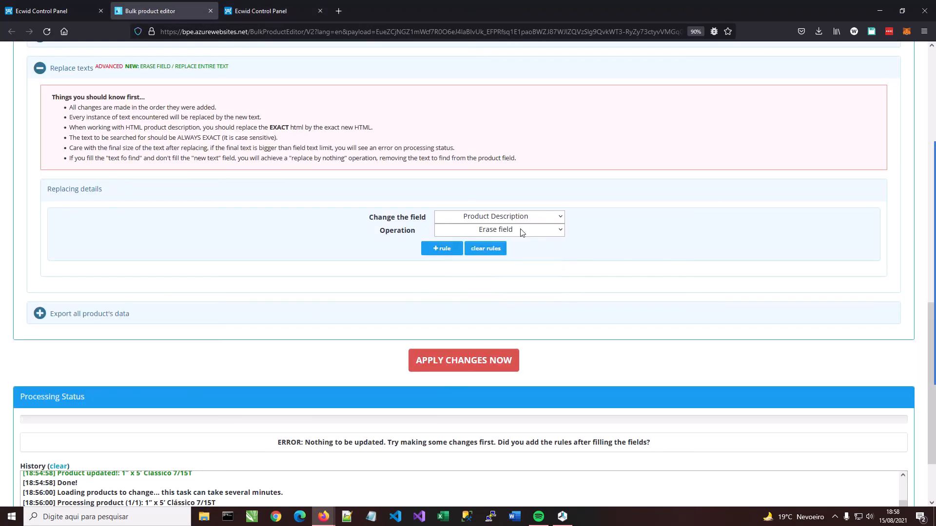
{"action": "left_click", "coordinate": [521, 231]}
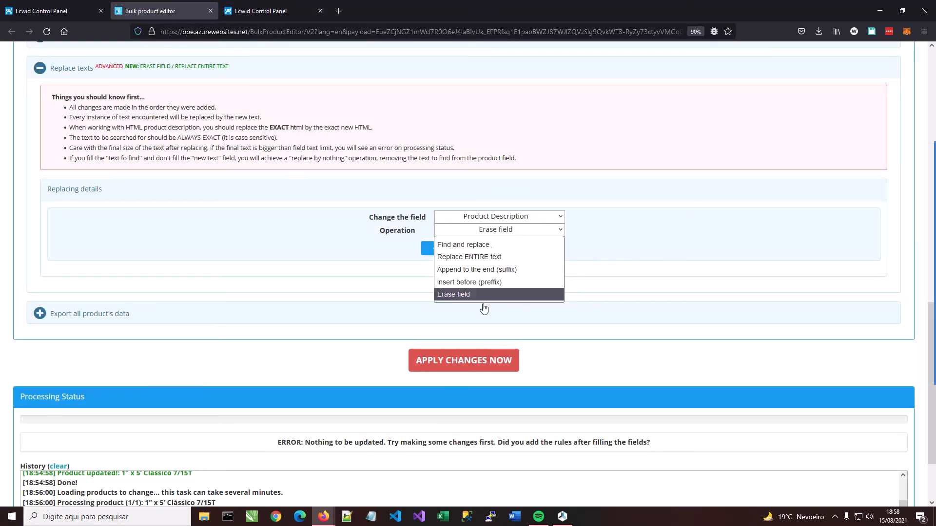
{"action": "left_click", "coordinate": [493, 258]}
{"action": "key", "text": "ctrl+a"}
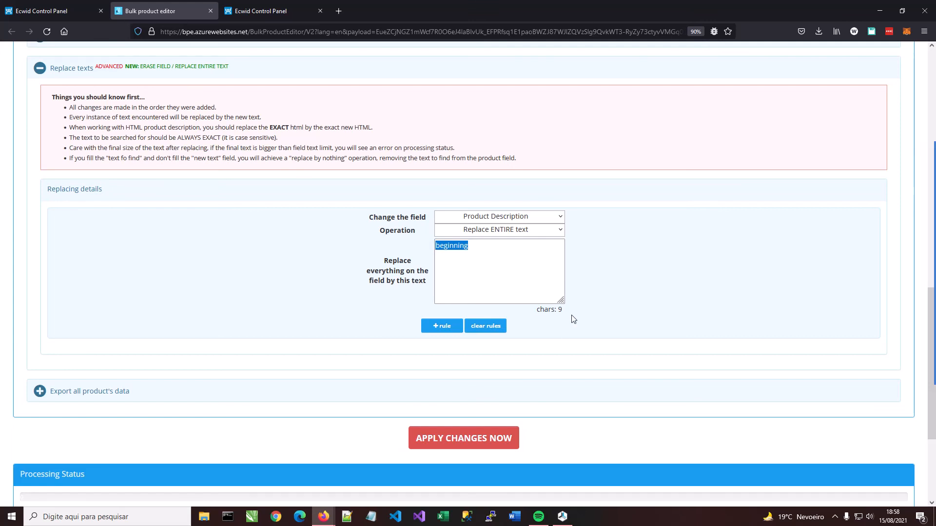
{"action": "type", "text": "test text"}
{"action": "left_click", "coordinate": [491, 328]}
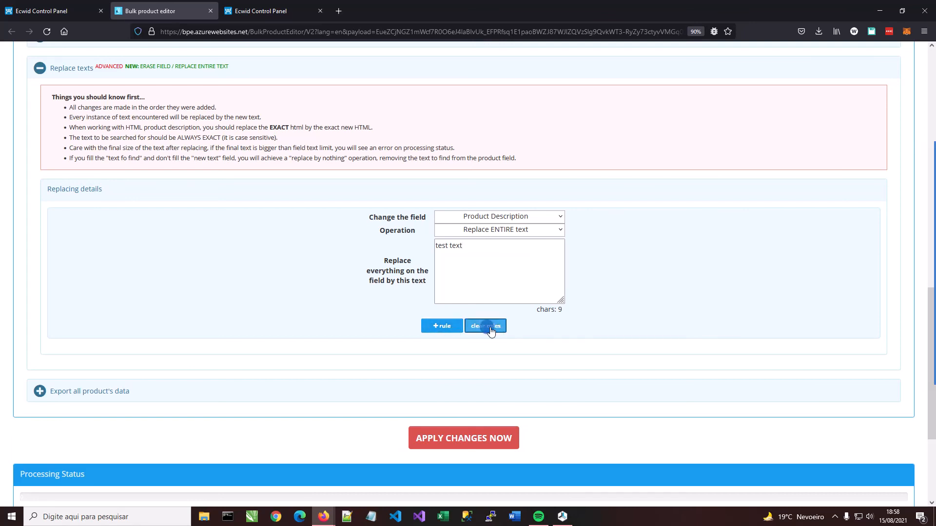
{"action": "left_click", "coordinate": [433, 329]}
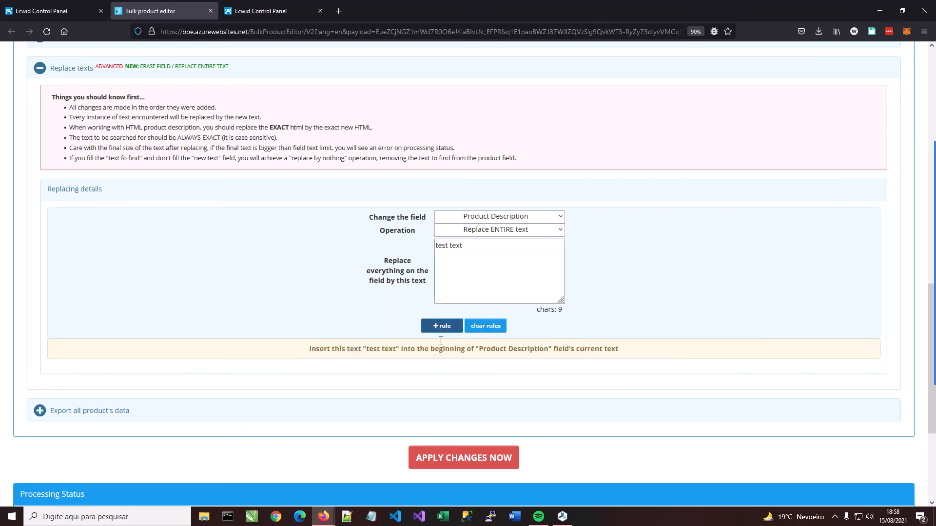
Clear the processing history and apply the entire-text replacement to the product.
{"action": "scroll", "coordinate": [579, 363], "scroll_direction": "down", "scroll_amount": 4}
{"action": "scroll", "coordinate": [578, 296], "scroll_direction": "up", "scroll_amount": 2}
{"action": "left_click", "coordinate": [58, 469]}
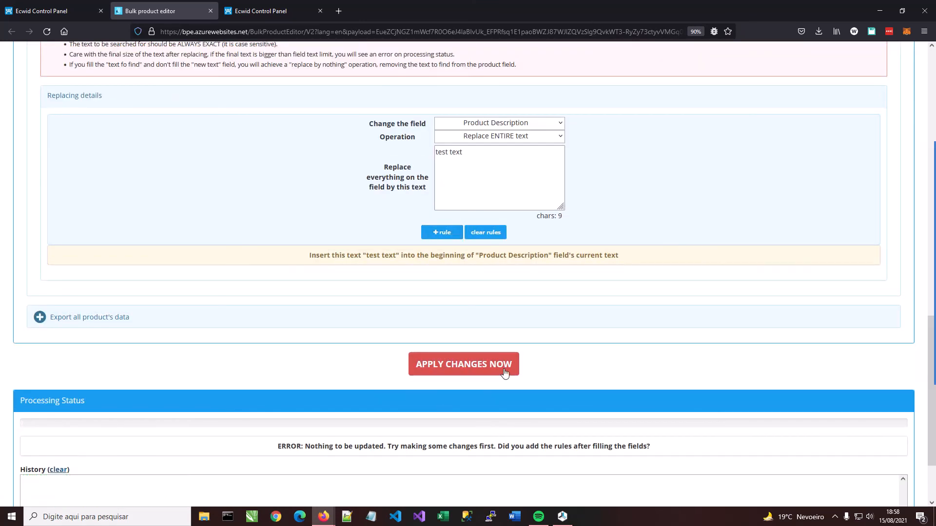
{"action": "left_click", "coordinate": [471, 367]}
{"action": "scroll", "coordinate": [472, 366], "scroll_direction": "down", "scroll_amount": 2}
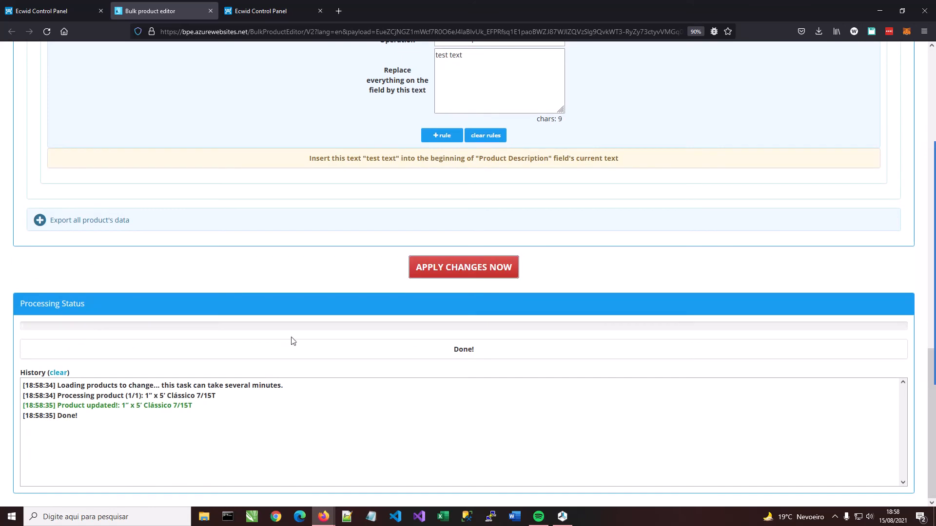
Reload the product page to check the replaced description.
{"action": "scroll", "coordinate": [176, 332], "scroll_direction": "up", "scroll_amount": 2}
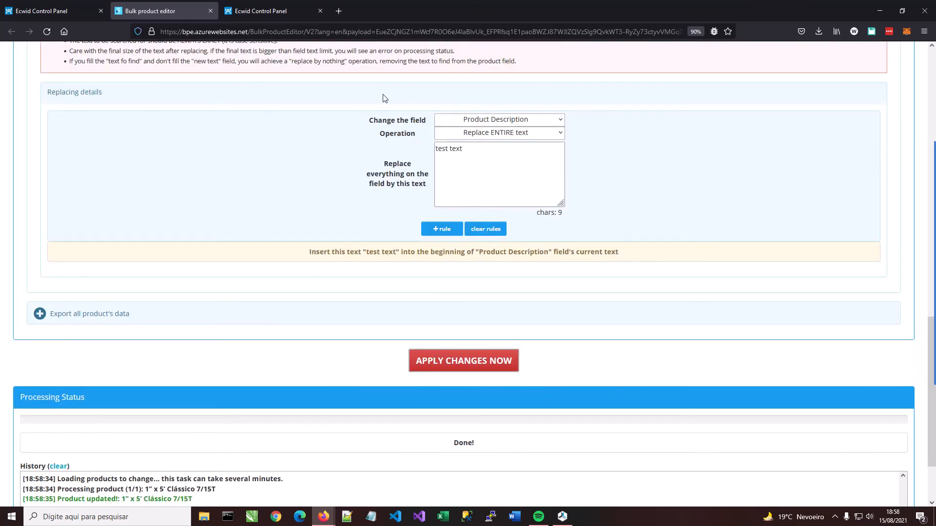
{"action": "left_click", "coordinate": [242, 5]}
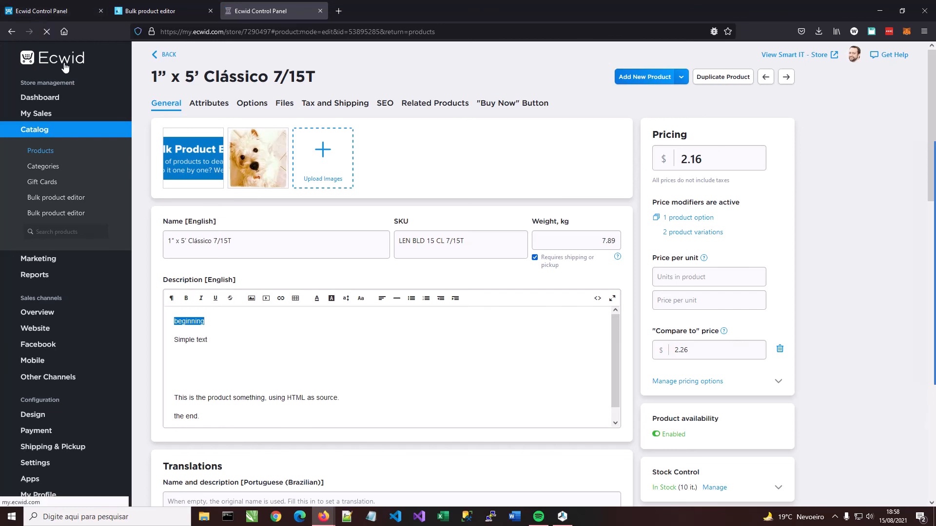
{"action": "left_click", "coordinate": [46, 32]}
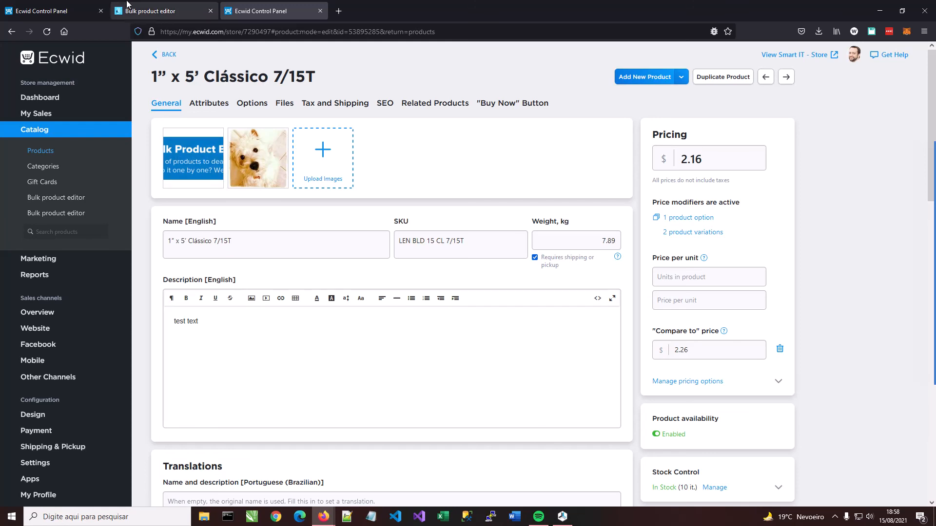
Review the available operations and the product fields that Replace texts can change in the bulk product editor.
{"action": "left_click", "coordinate": [151, 11]}
{"action": "scroll", "coordinate": [563, 215], "scroll_direction": "up", "scroll_amount": 2}
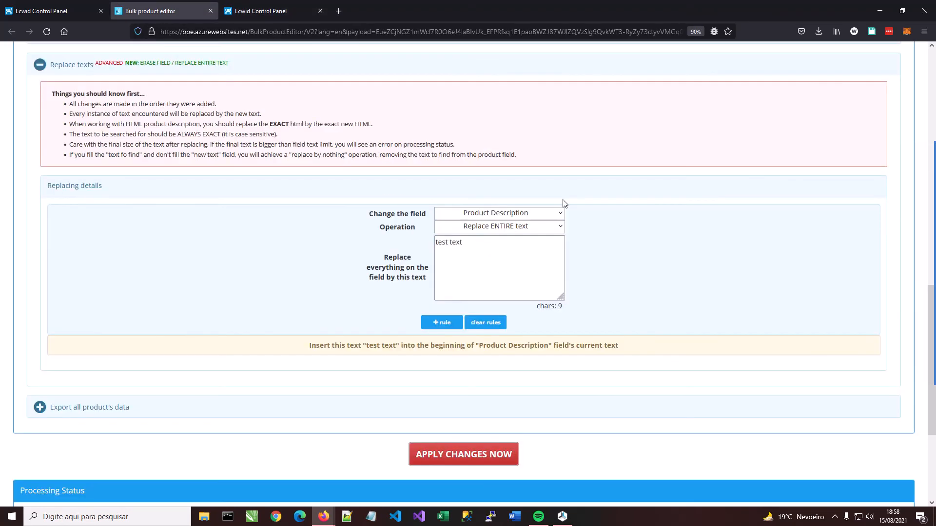
{"action": "left_click", "coordinate": [548, 226]}
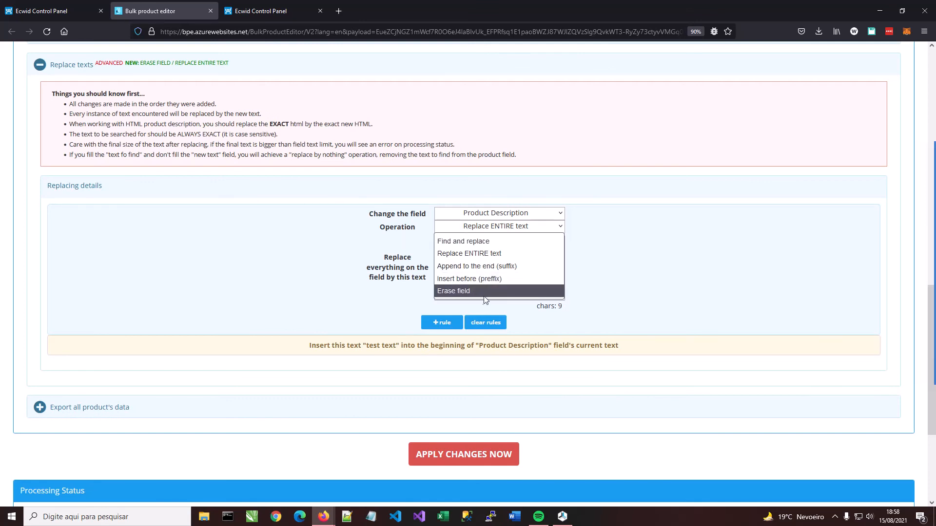
{"action": "left_click", "coordinate": [533, 212]}
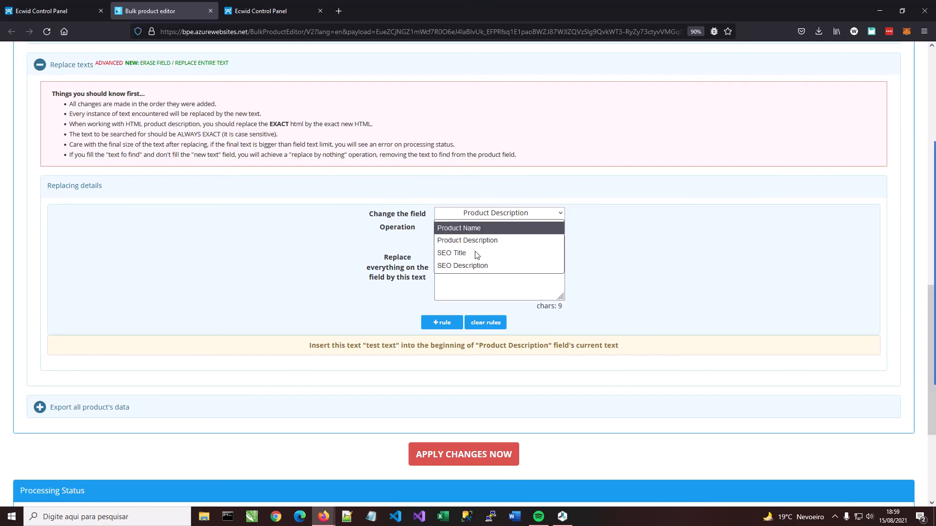
{"action": "left_click", "coordinate": [576, 252]}
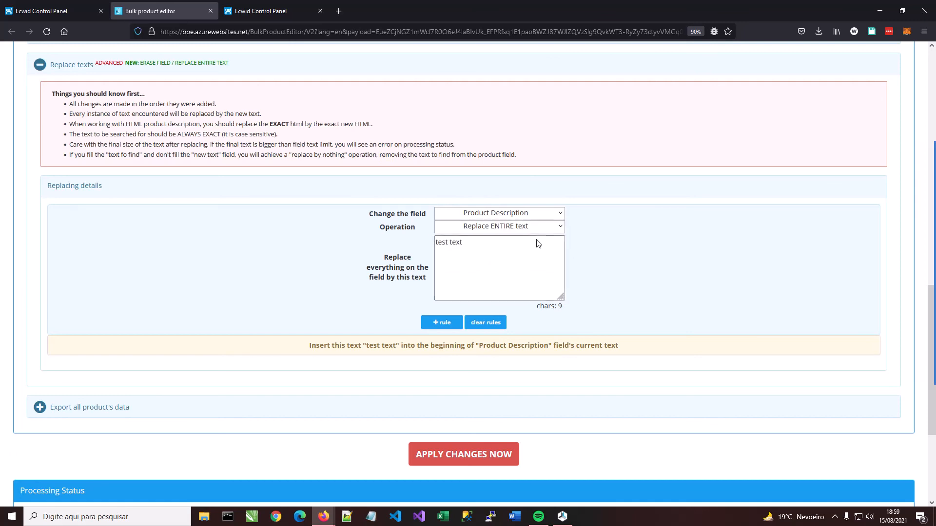